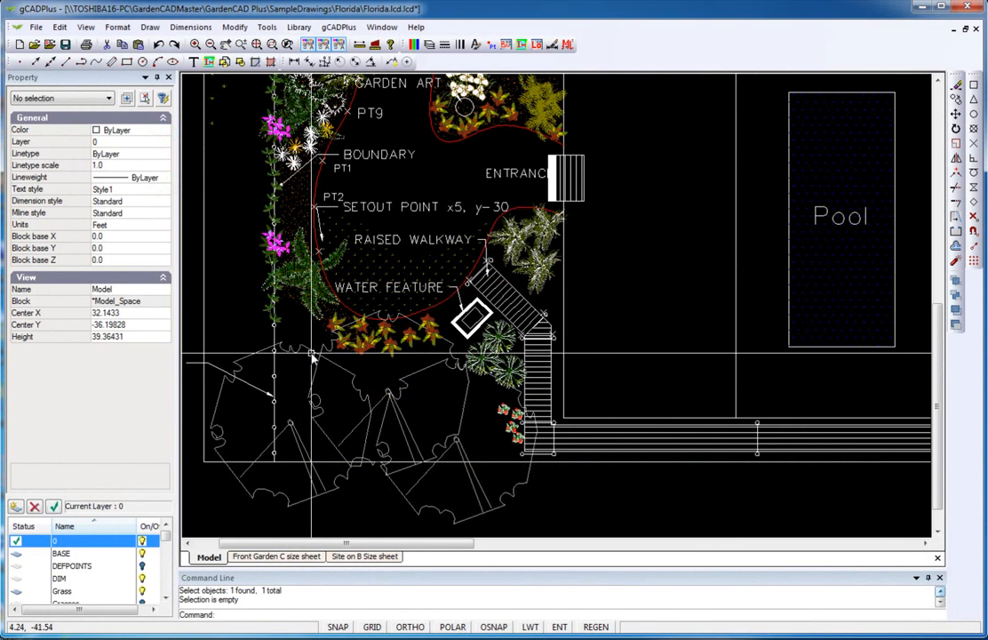
- Apply the Copse command to the three overlapping tall tree symbols below the raised walkway
click(313, 392)
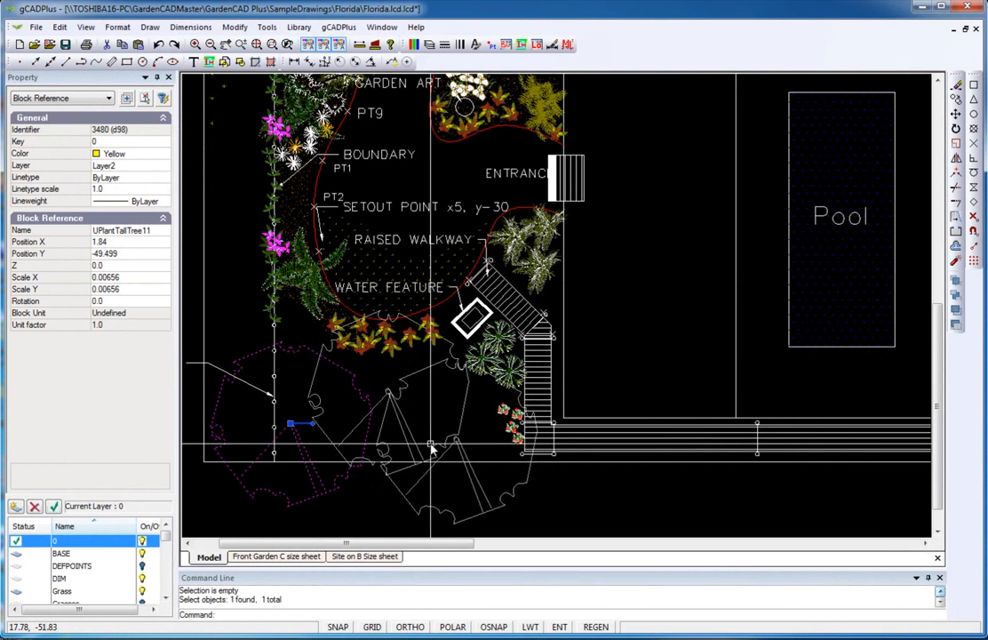
key(Escape)
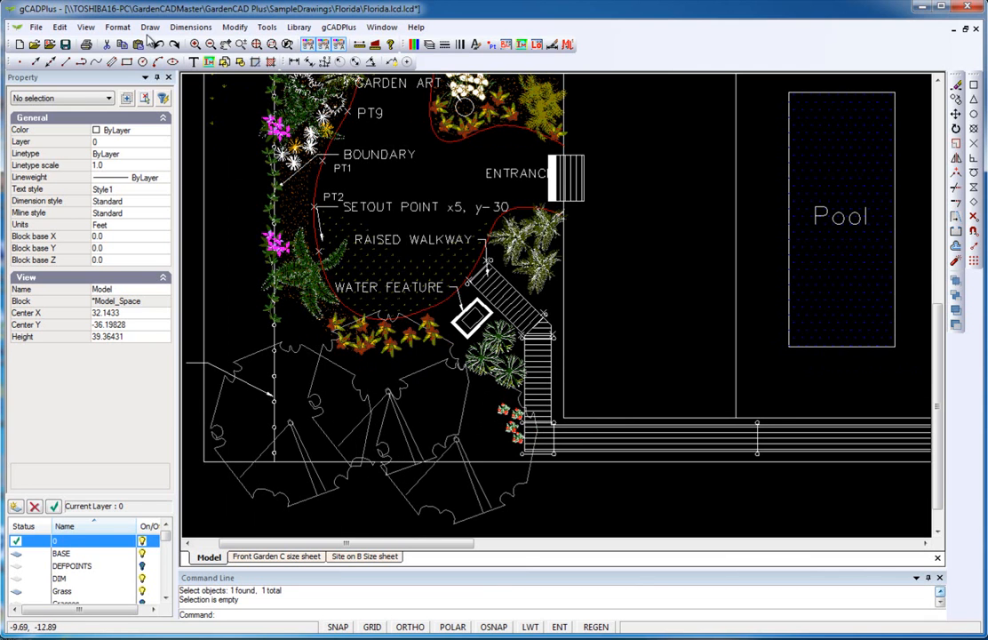
click(149, 28)
mouse_move(232, 29)
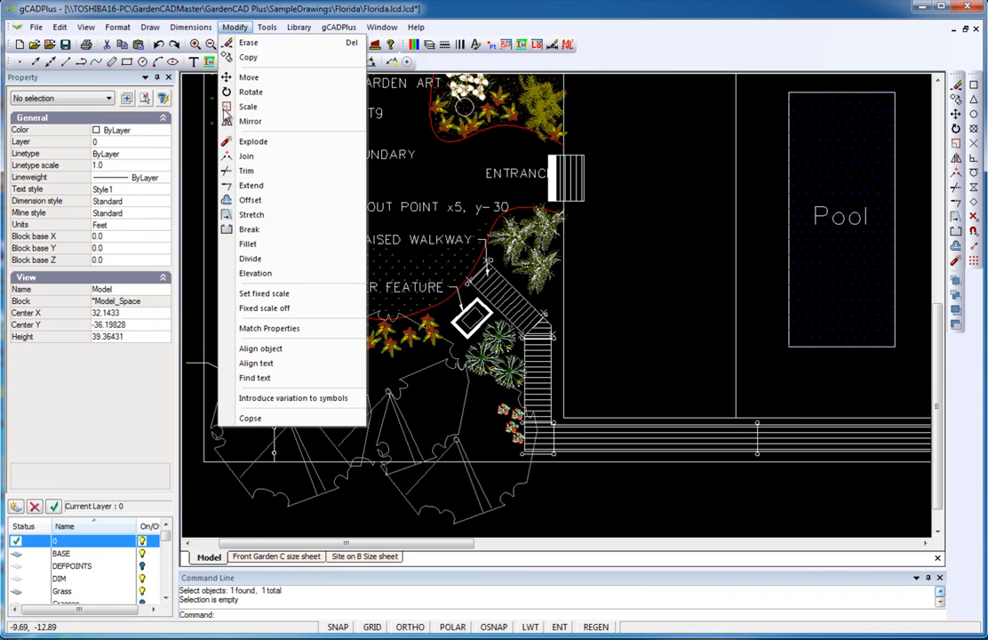
click(250, 417)
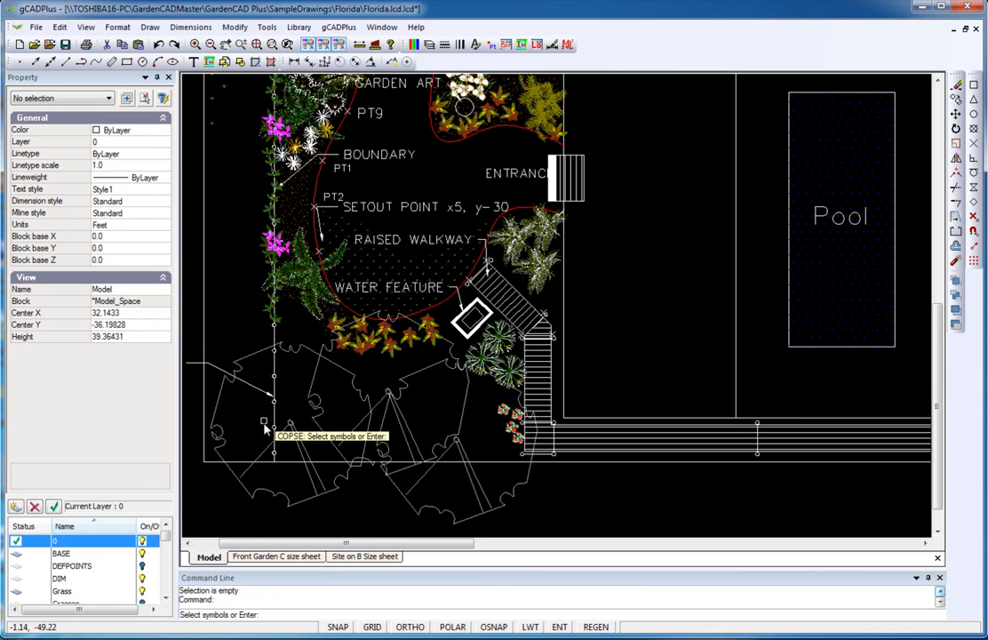
click(286, 423)
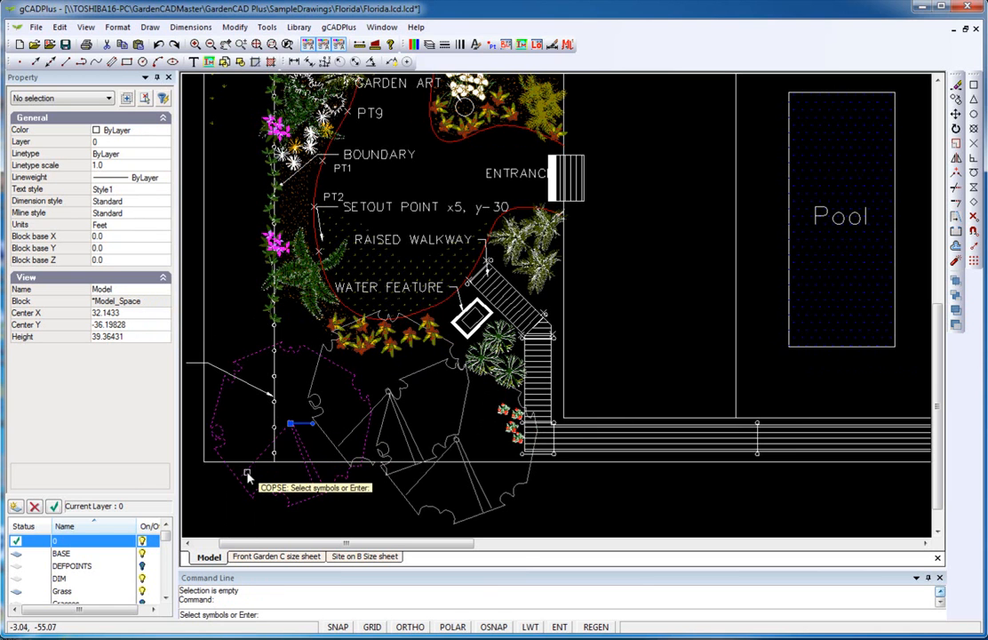
click(376, 431)
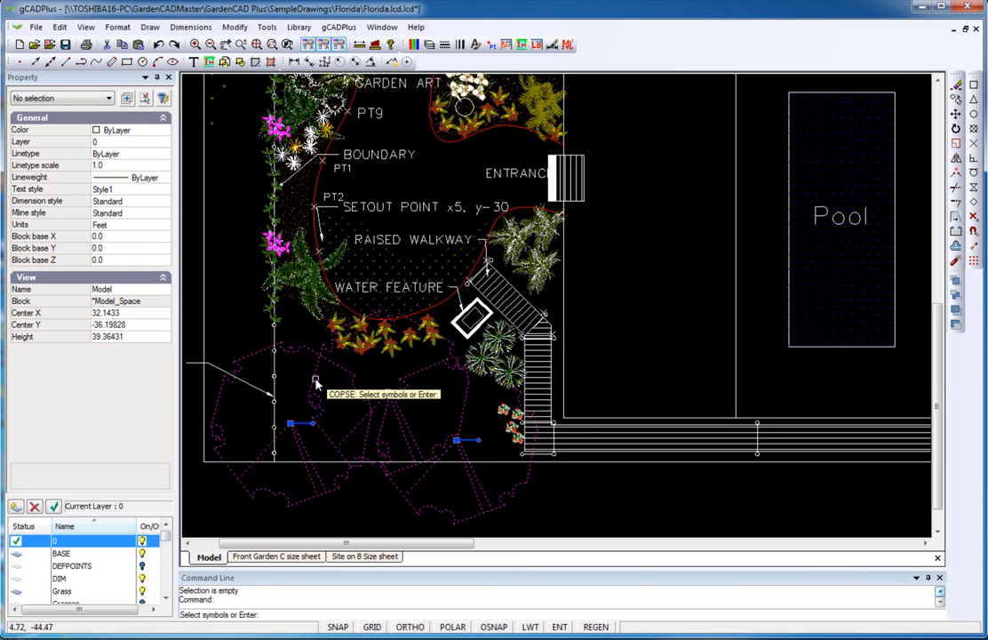
key(Return)
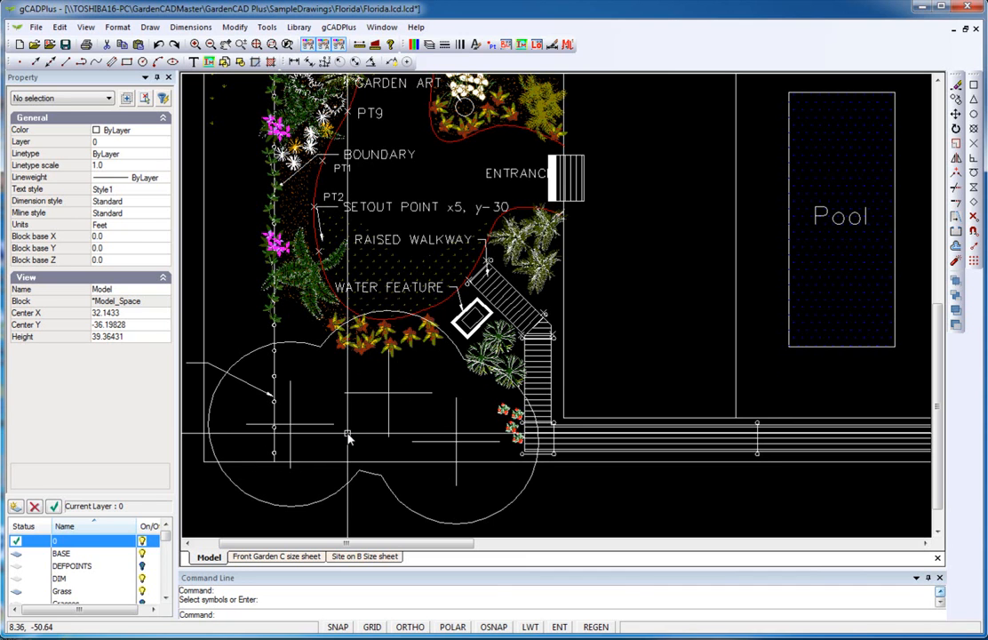
- Open the CopseMarker block for editing and draw a circle with a radius of about 0.96 centered on the crossing lines
click(404, 393)
right_click(405, 393)
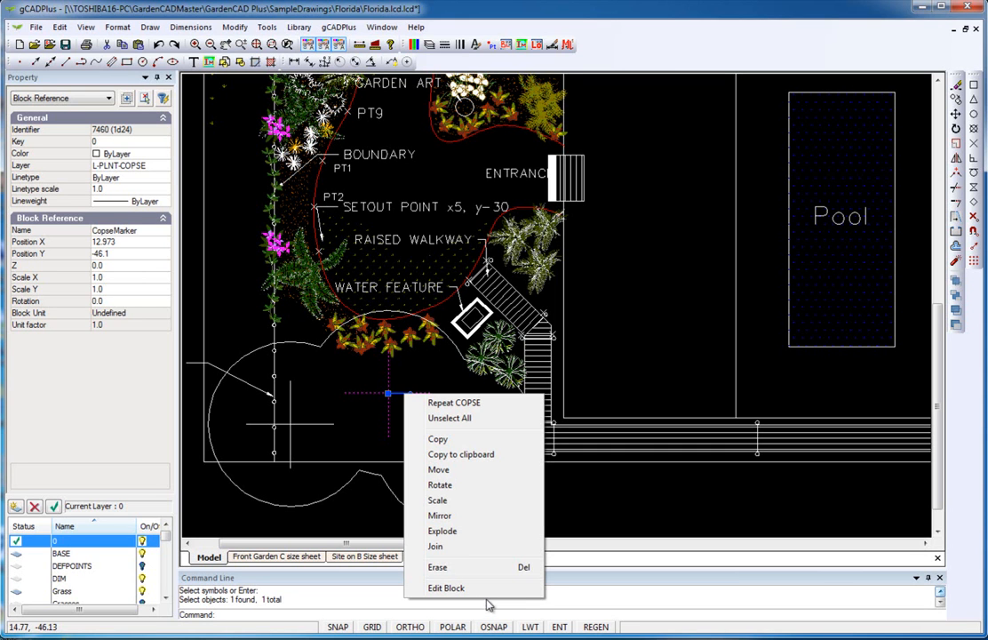
click(447, 588)
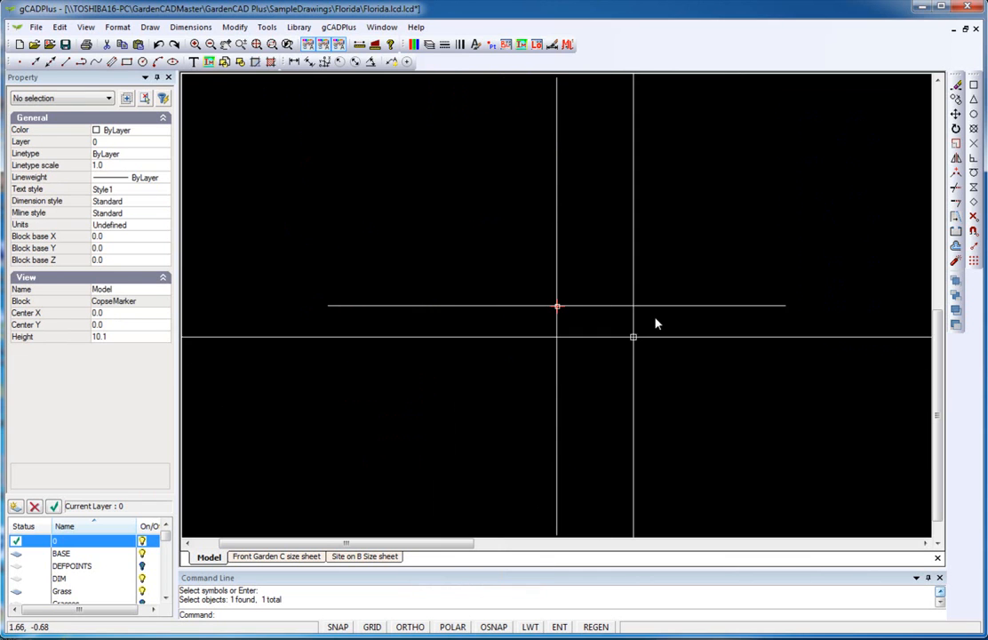
click(149, 28)
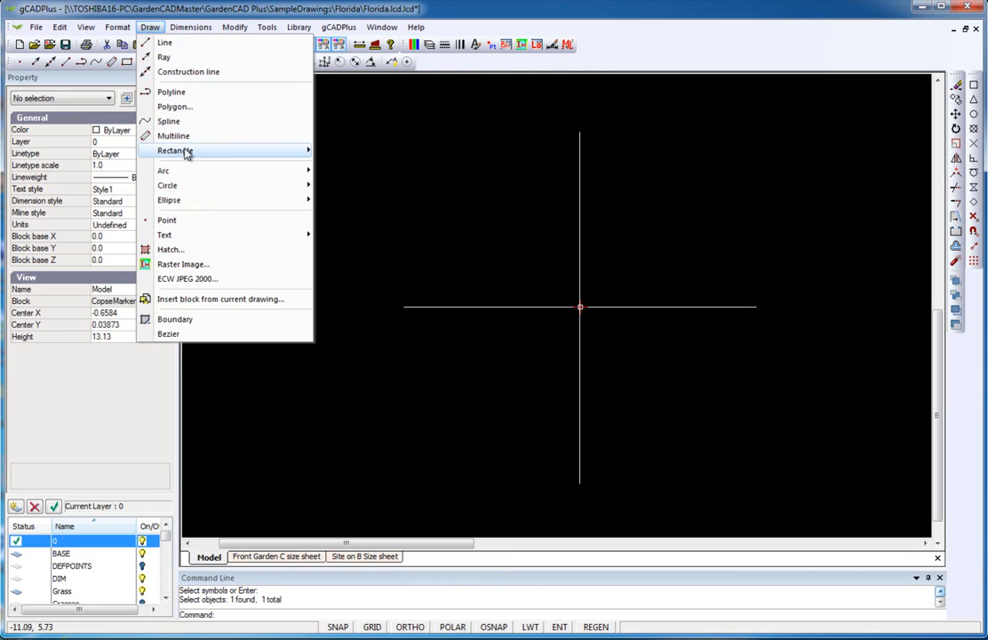
mouse_move(278, 208)
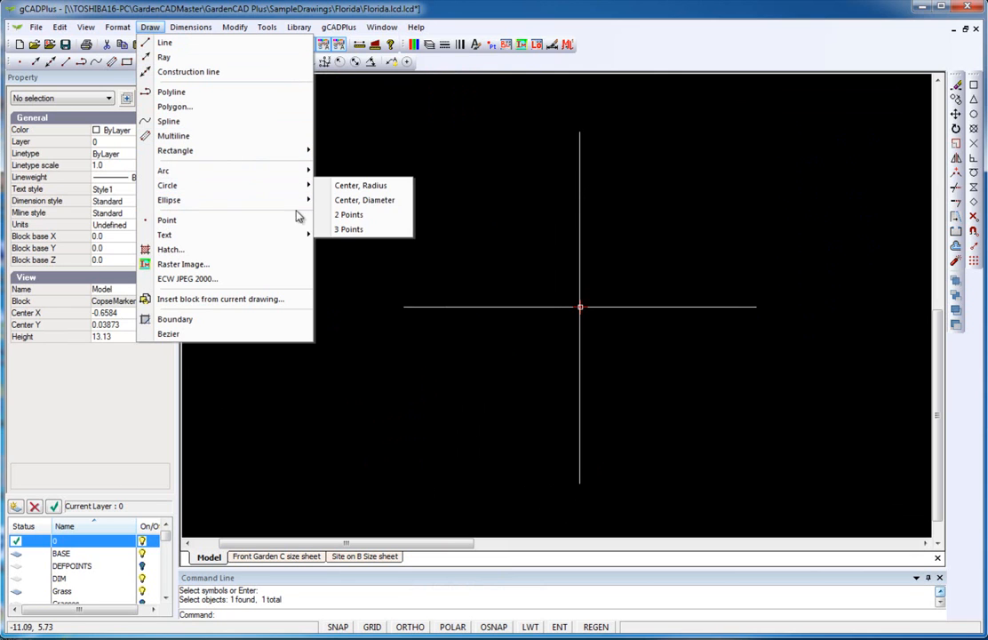
click(348, 186)
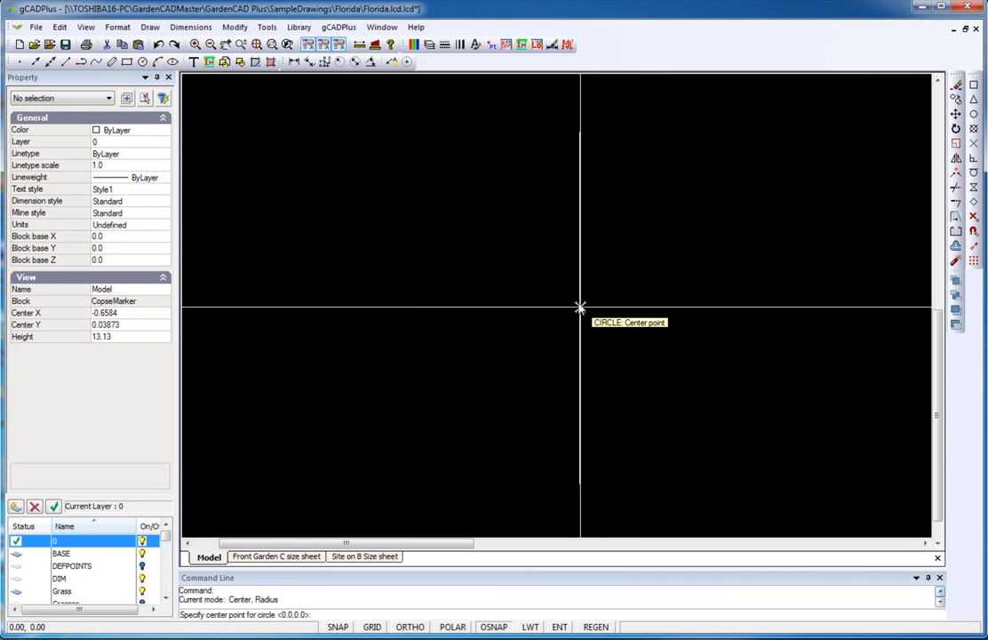
click(580, 307)
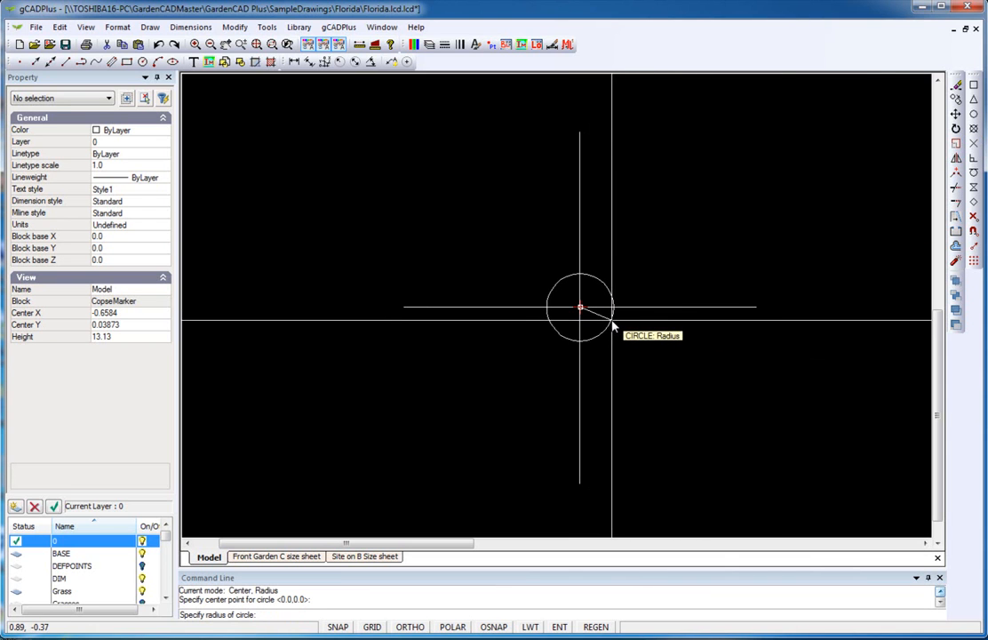
click(611, 320)
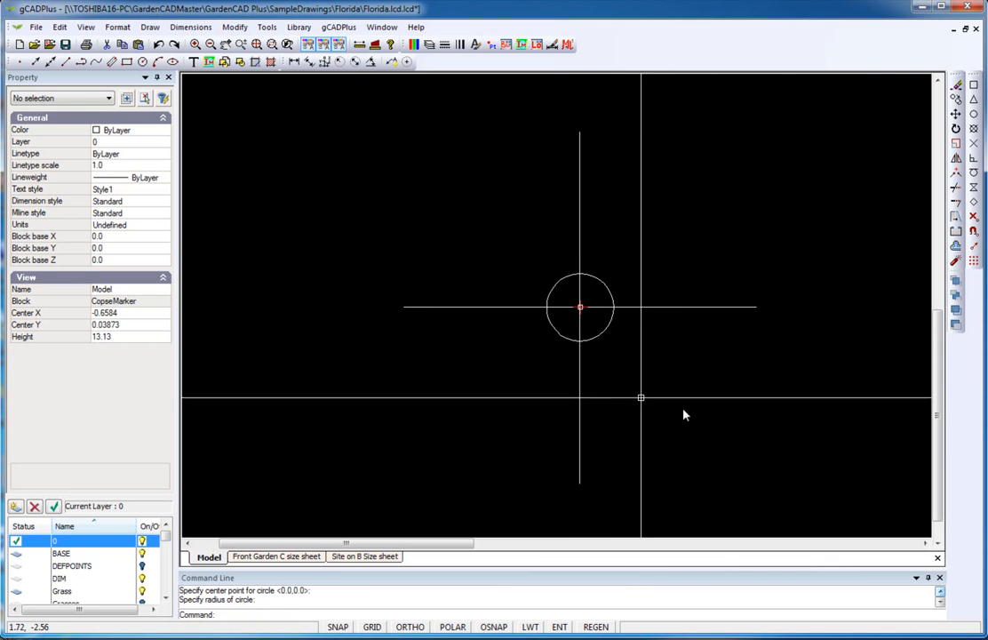
- Erase the two crossing lines from the CopseMarker block and close the block editor
click(672, 306)
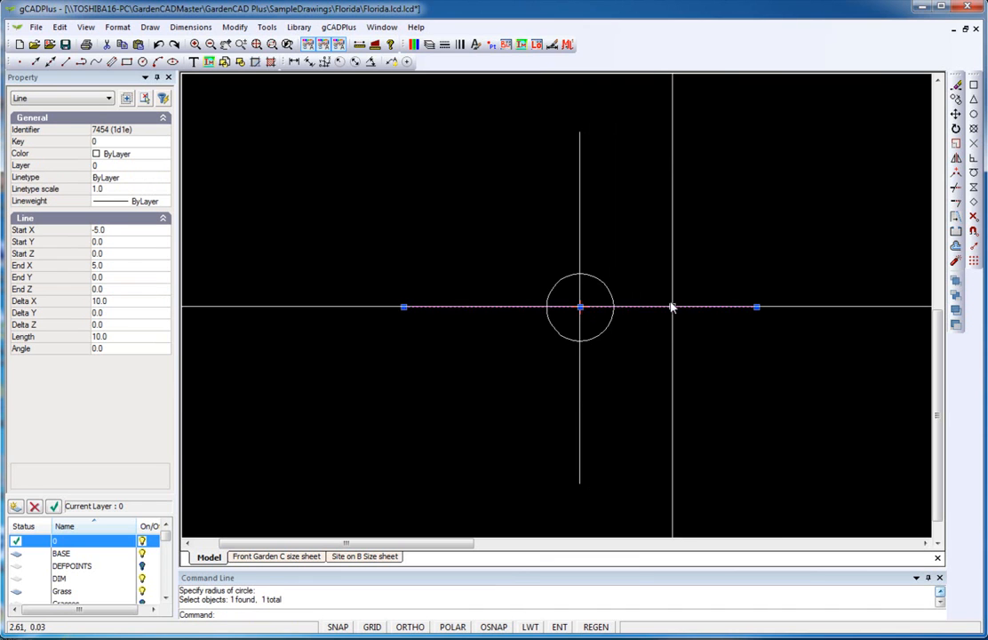
click(580, 231)
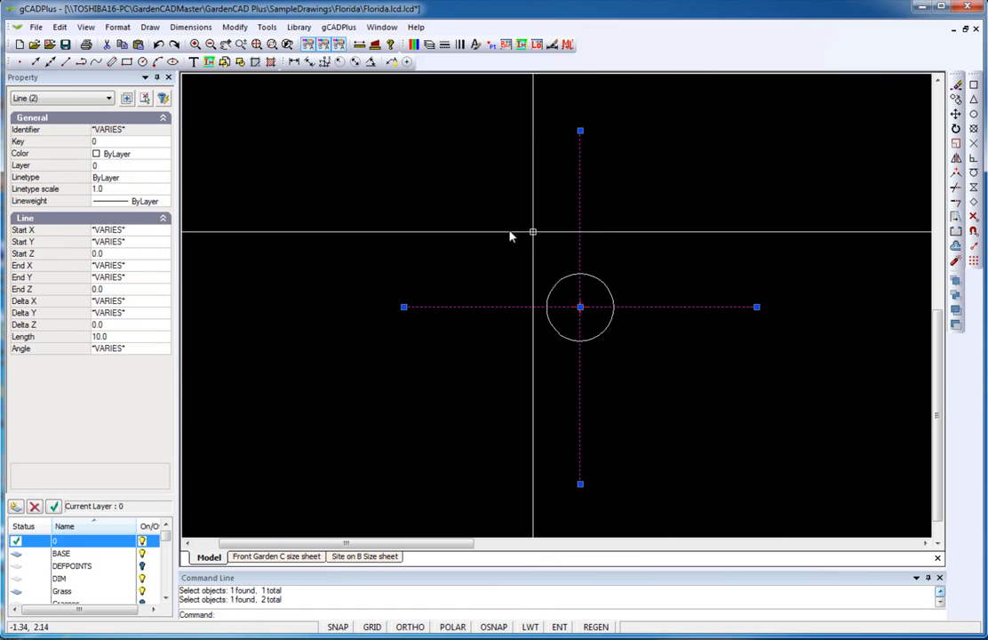
right_click(455, 227)
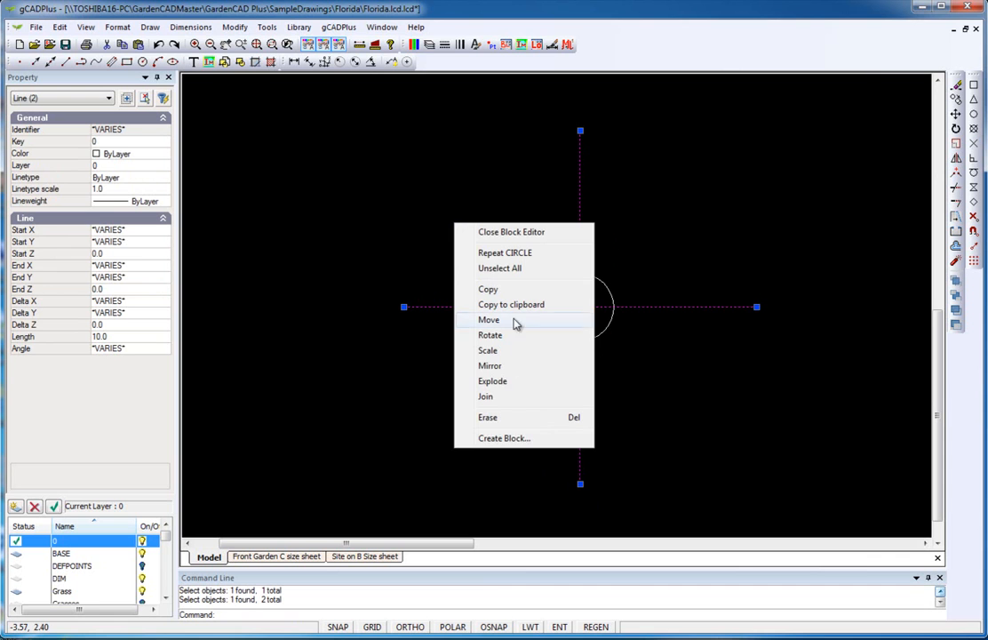
click(512, 423)
right_click(372, 252)
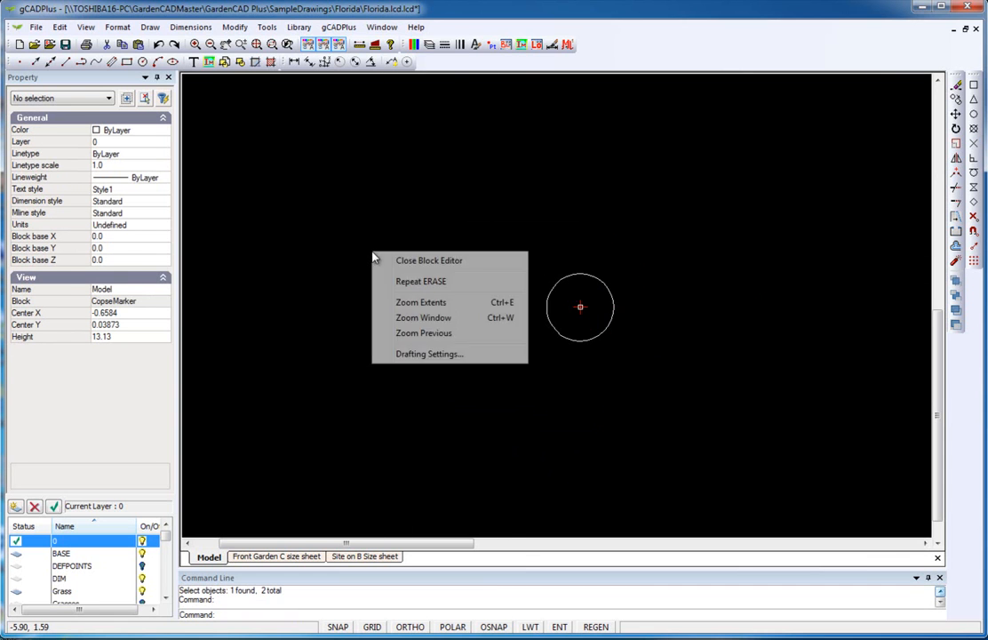
click(412, 263)
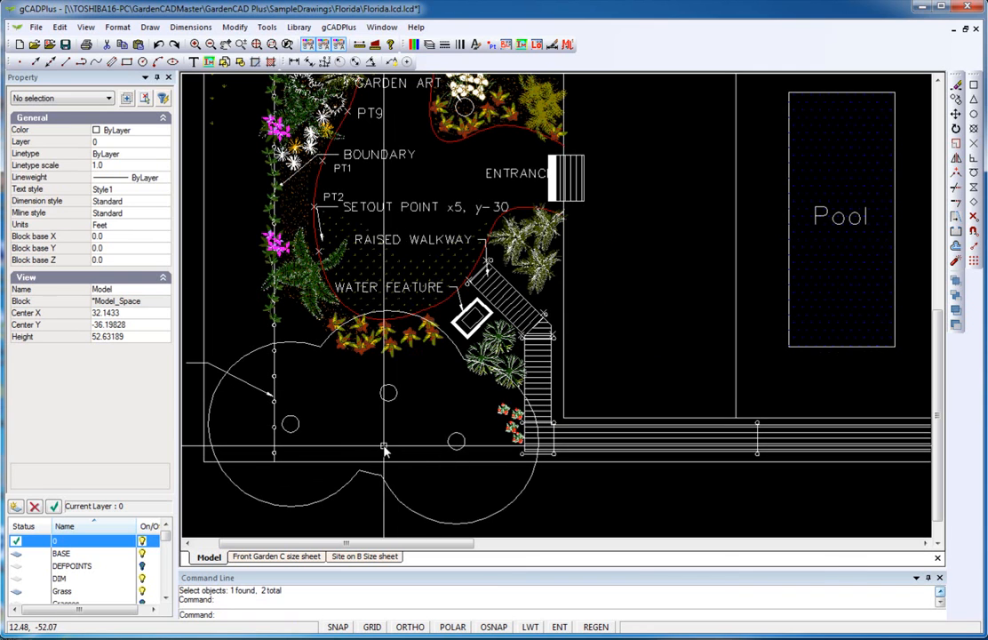
- Scale the circle in the CopseMarker block by .5 about its center and close the block editor
click(457, 445)
right_click(435, 406)
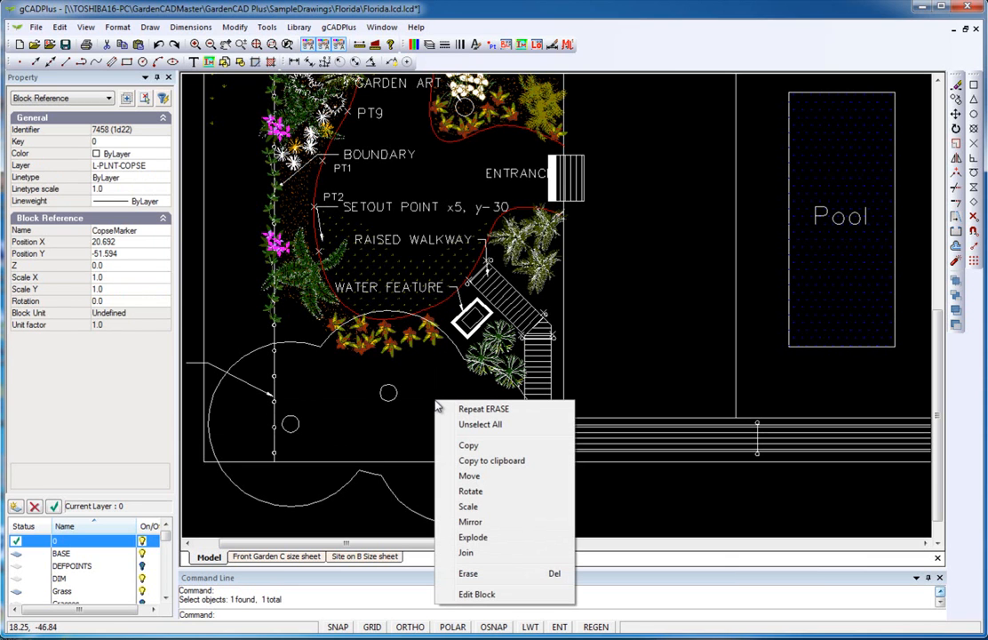
click(485, 593)
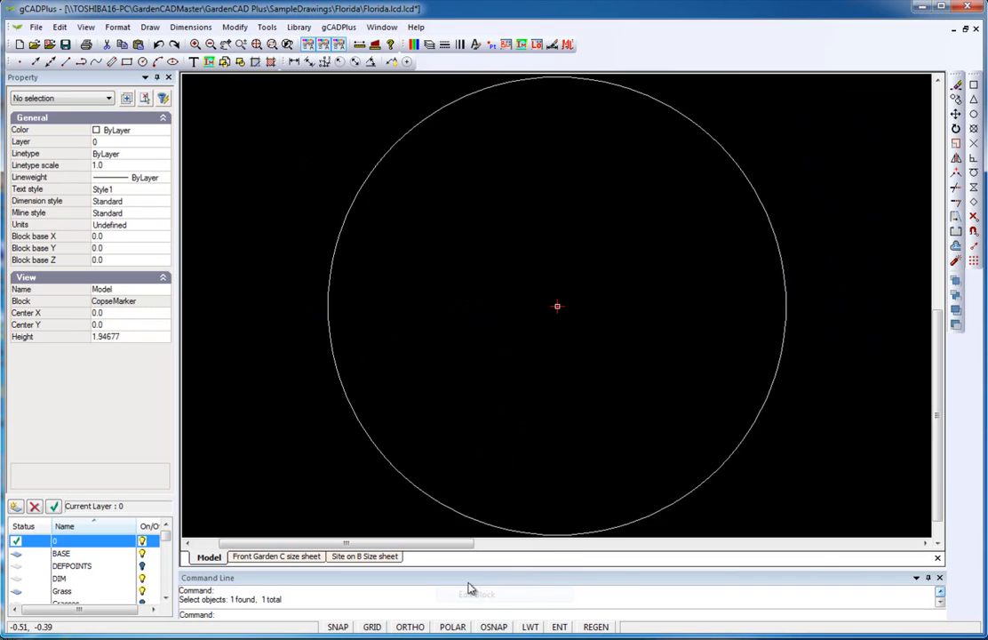
scroll(705, 407, down, 3)
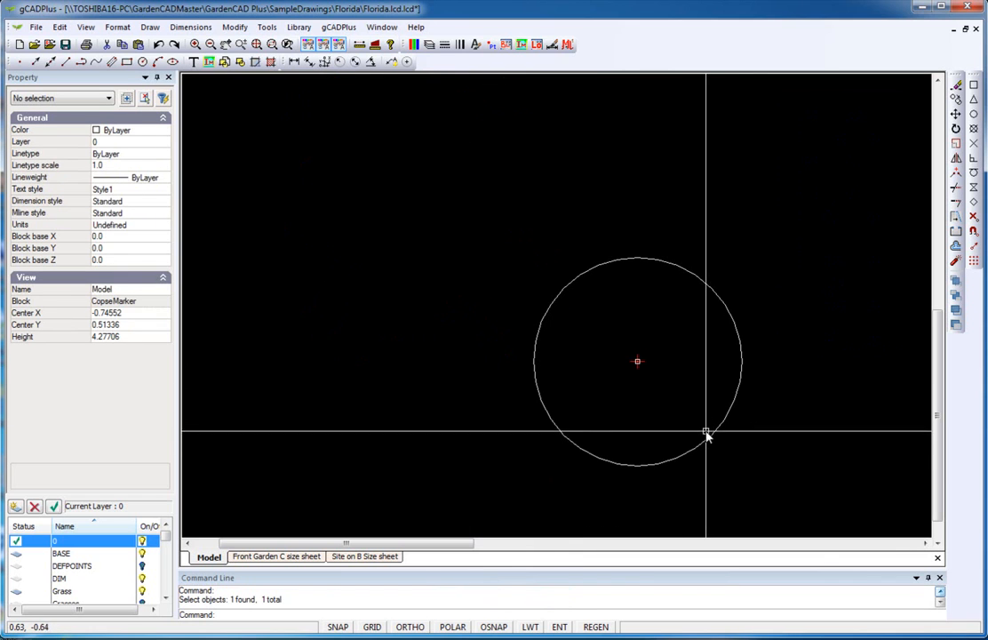
click(706, 442)
right_click(578, 357)
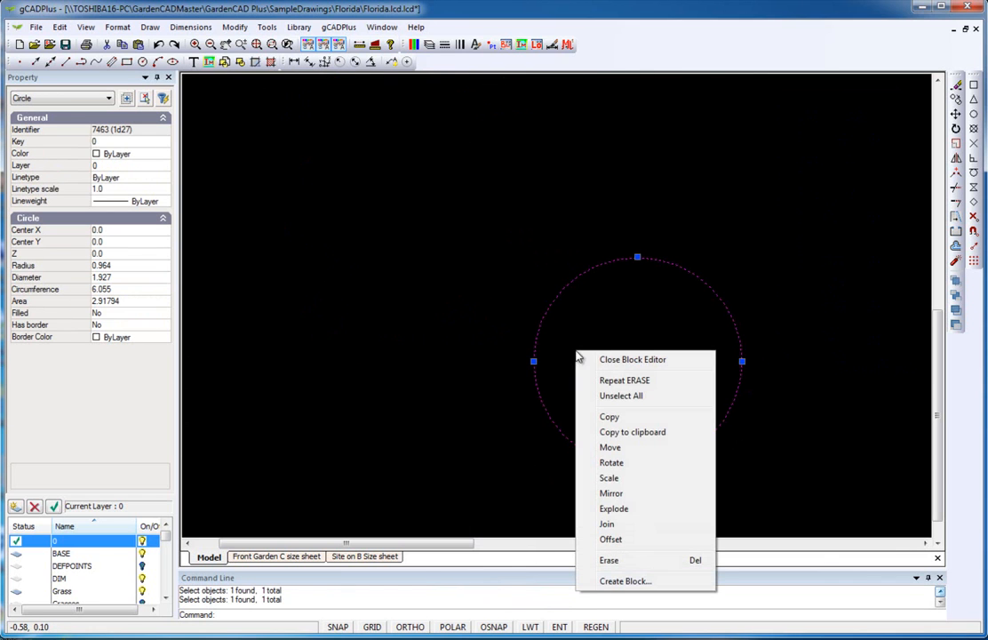
click(609, 478)
click(637, 362)
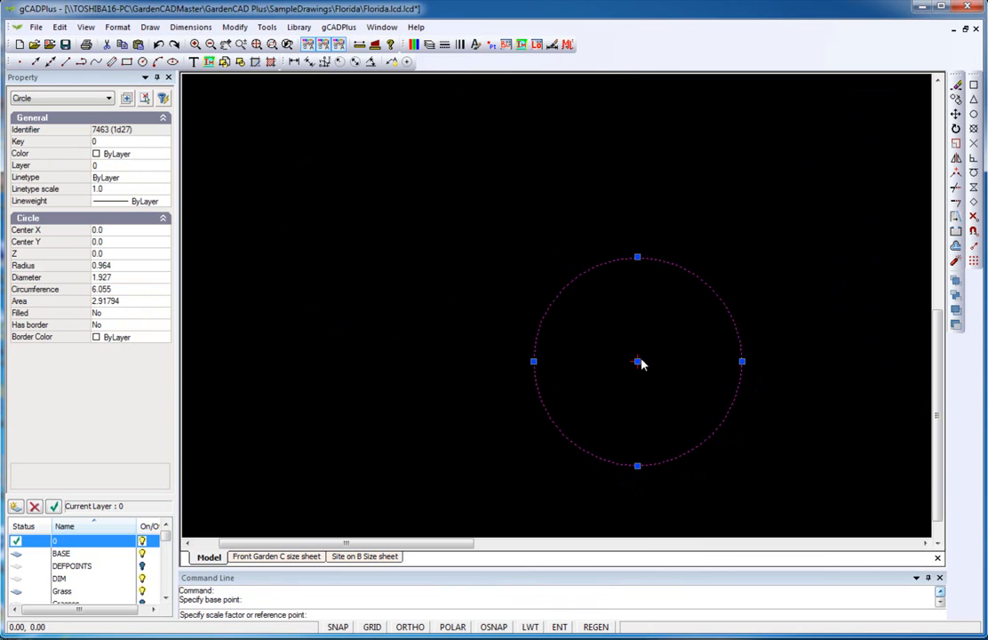
key(Return)
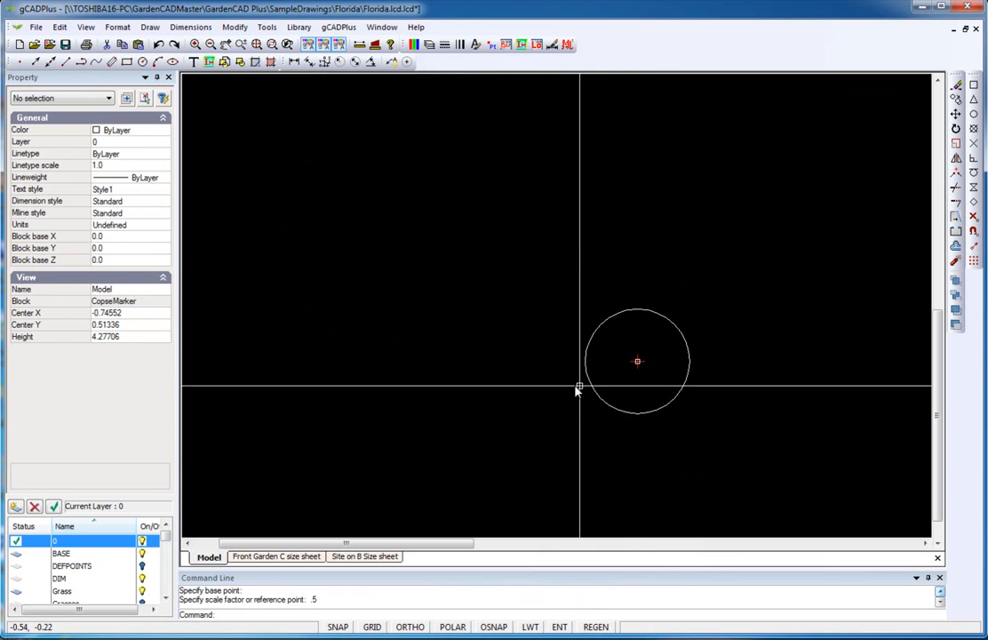
right_click(458, 287)
click(488, 295)
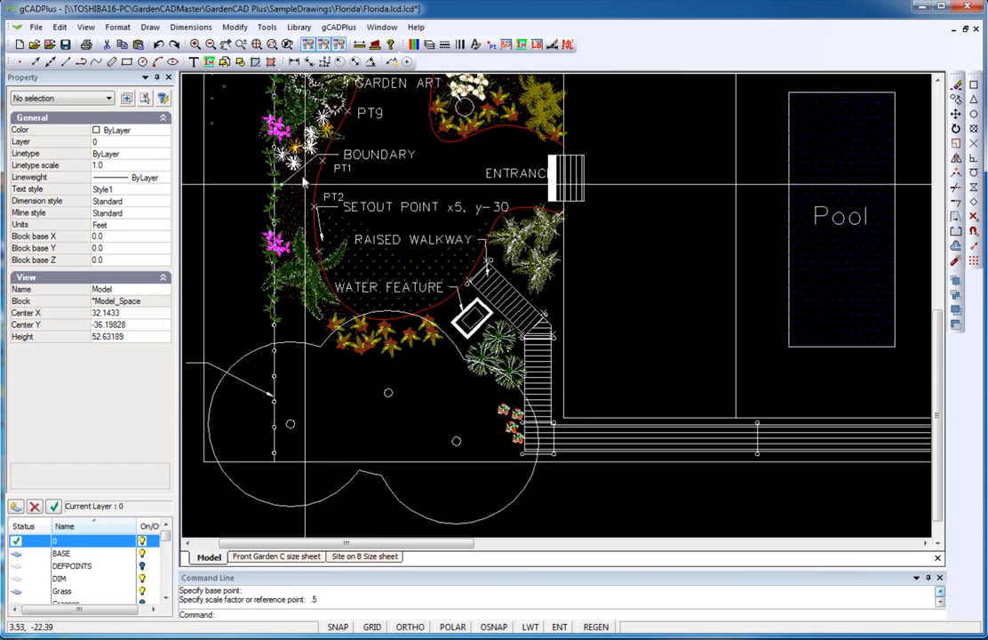
- Measure the distance between two points either side of the copse marker nearest the walkway
click(359, 45)
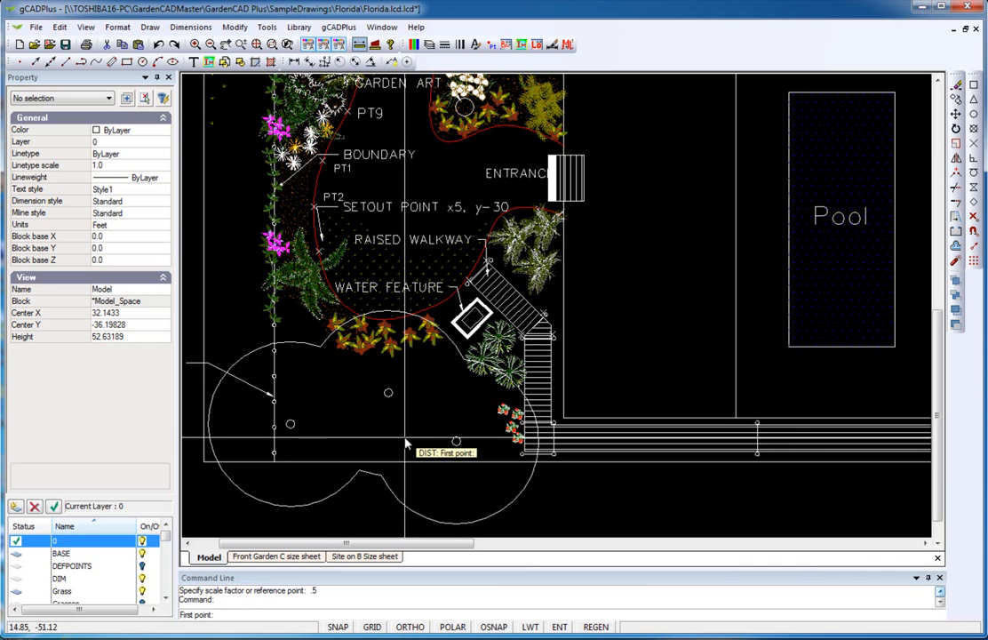
click(393, 436)
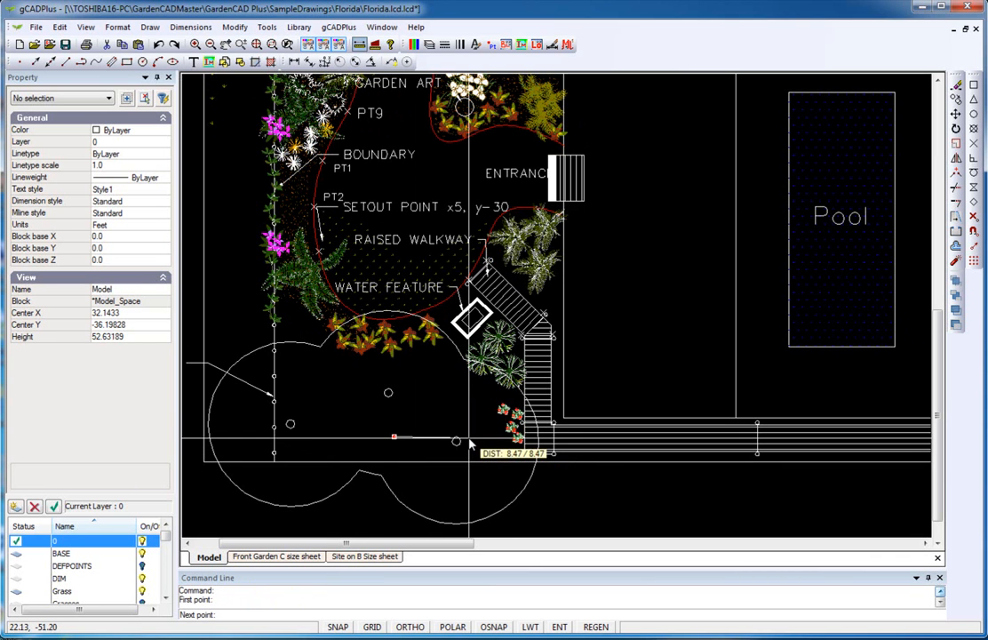
click(471, 443)
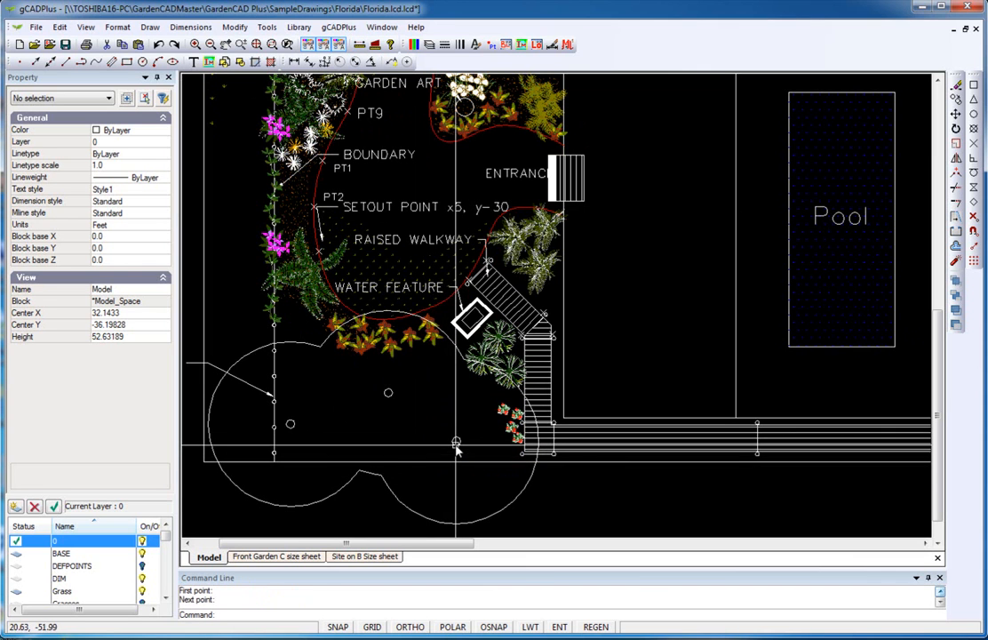
- Open the CopseMarker block for editing and draw a circle of radius 8 centered on the small marker circle
click(455, 450)
right_click(440, 444)
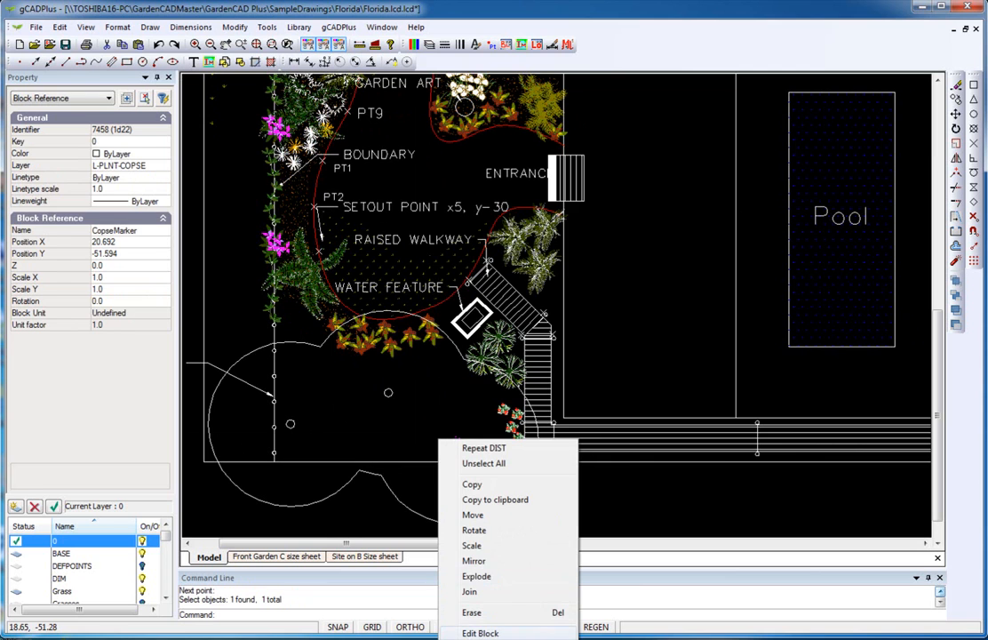
click(488, 632)
scroll(399, 372, down, 5)
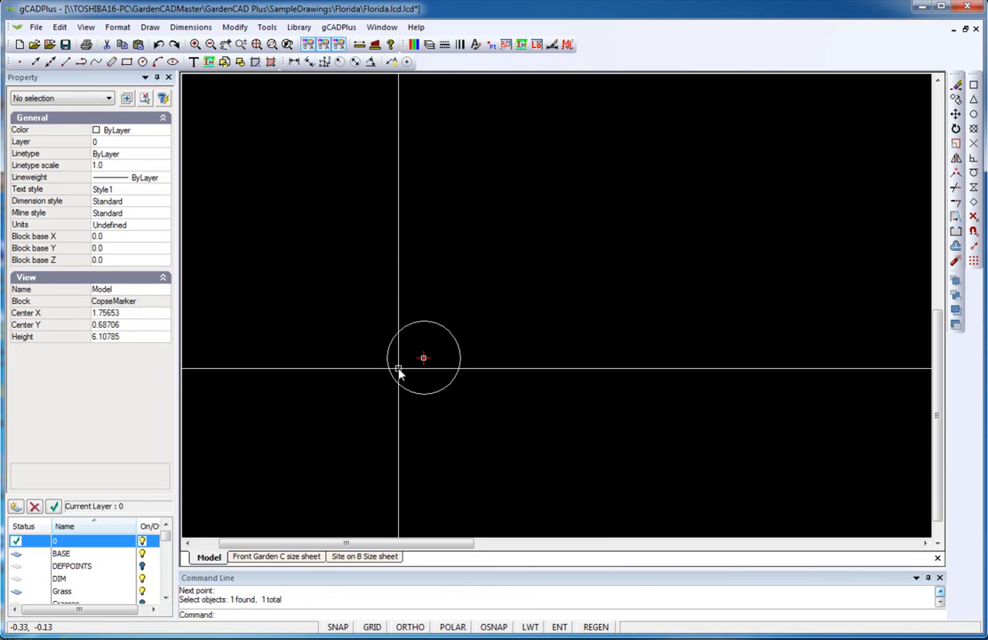
scroll(400, 371, down, 1)
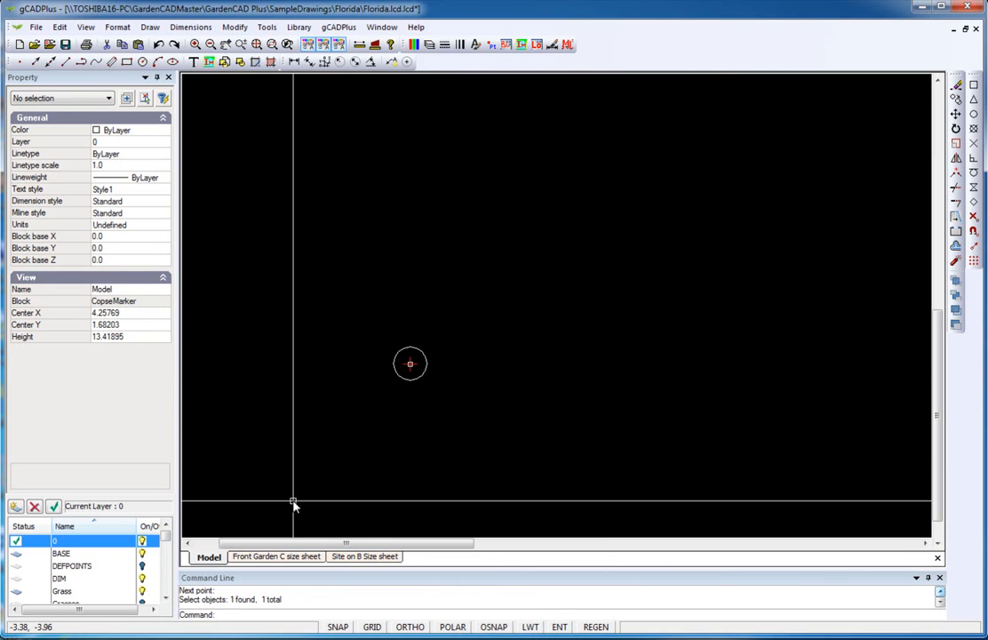
click(150, 27)
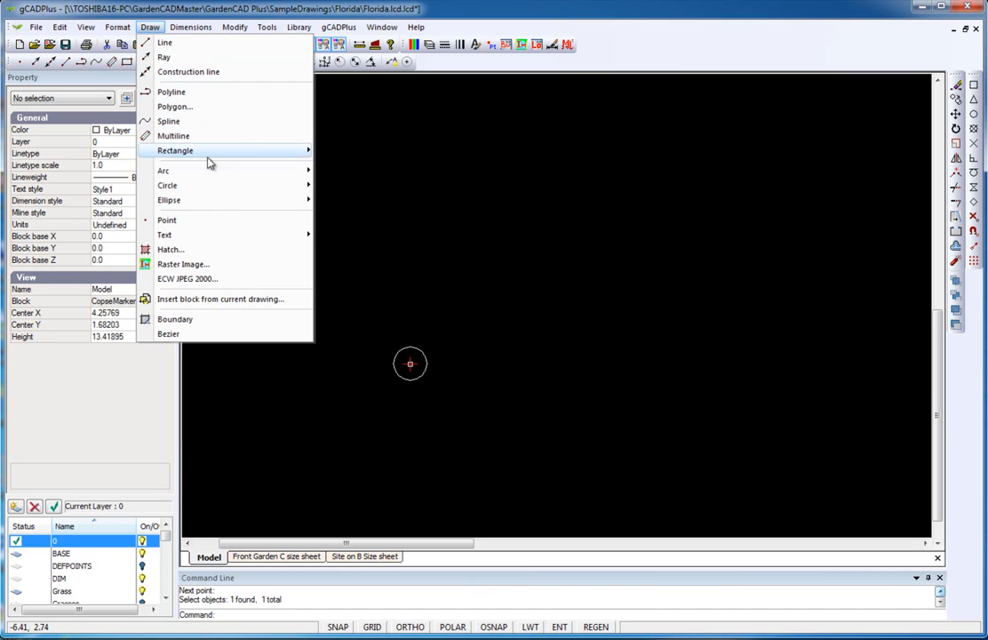
mouse_move(281, 187)
click(329, 186)
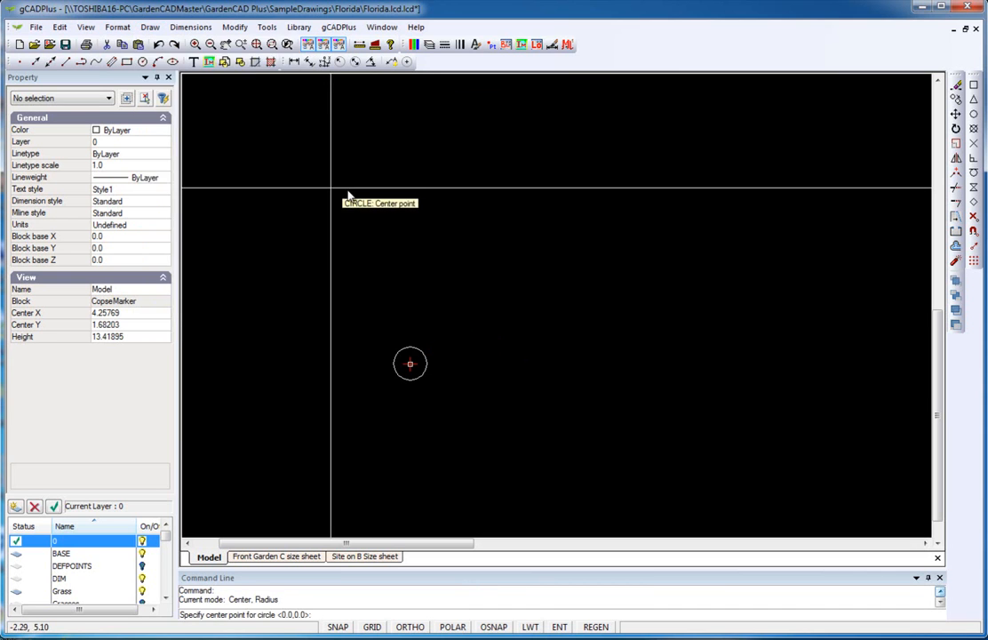
click(411, 364)
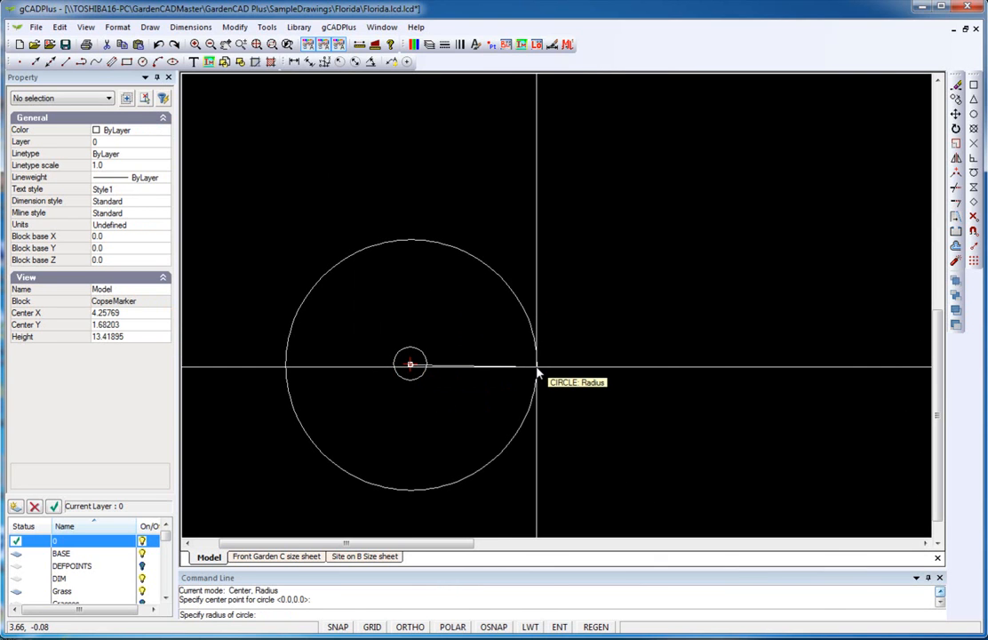
text(8)
key(Return)
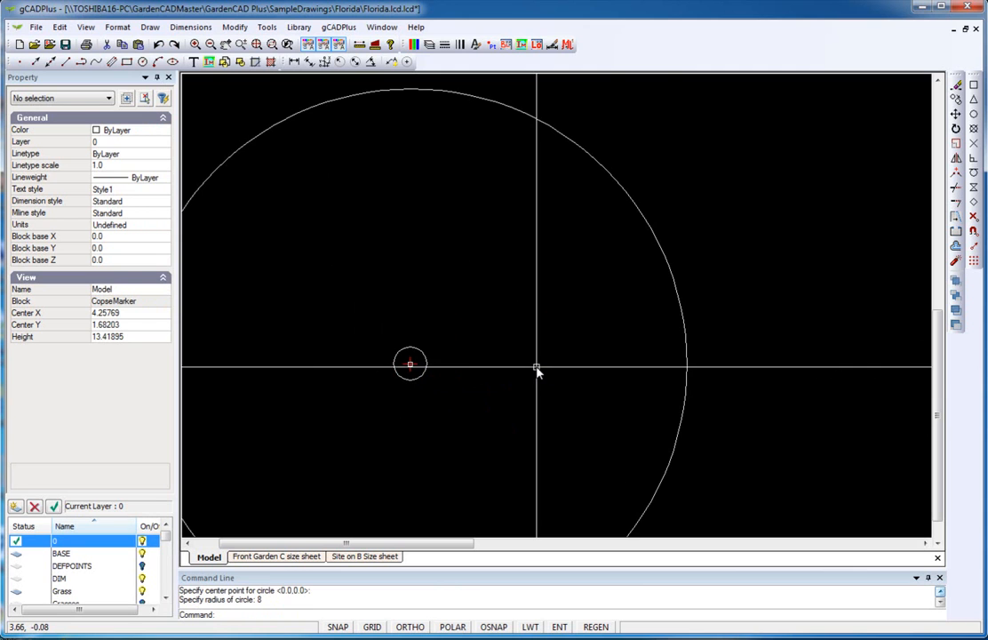
- Give the large circle in the CopseMarker block color 65 and a solid fill, closing the block editor to apply it
scroll(541, 346, down, 3)
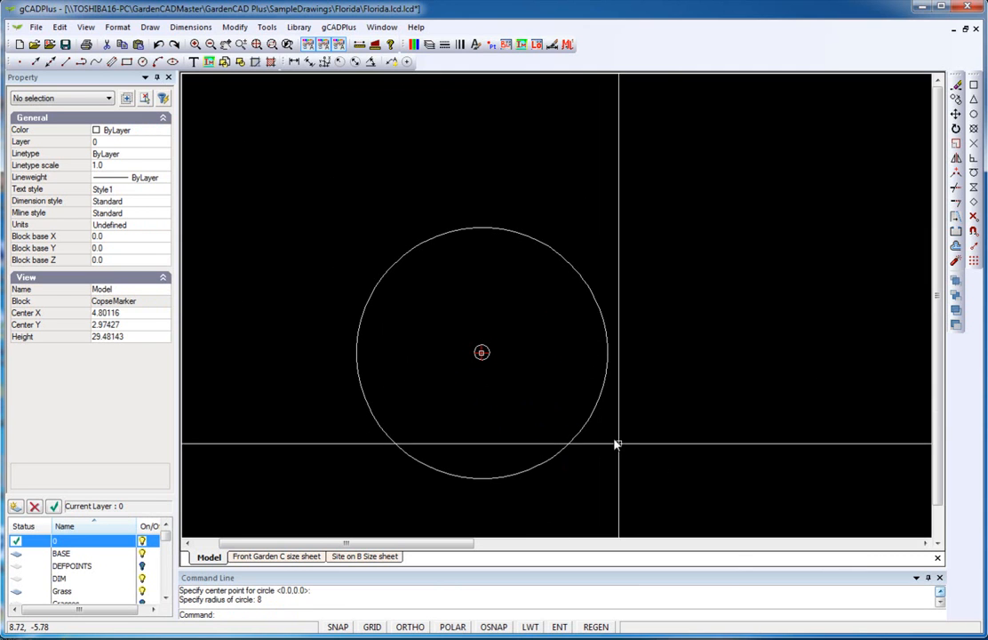
click(588, 423)
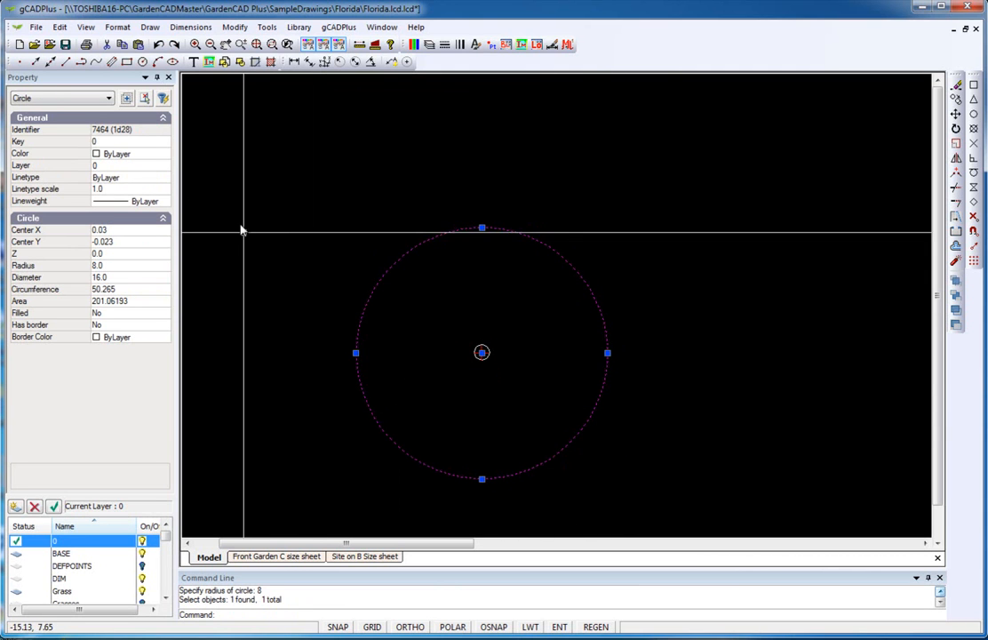
click(162, 155)
click(164, 155)
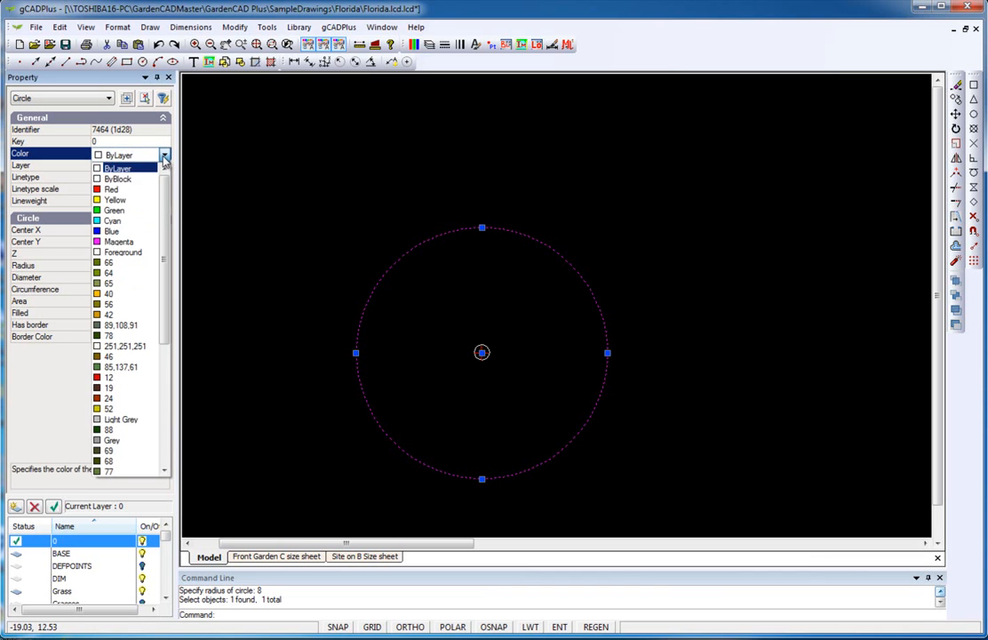
click(110, 283)
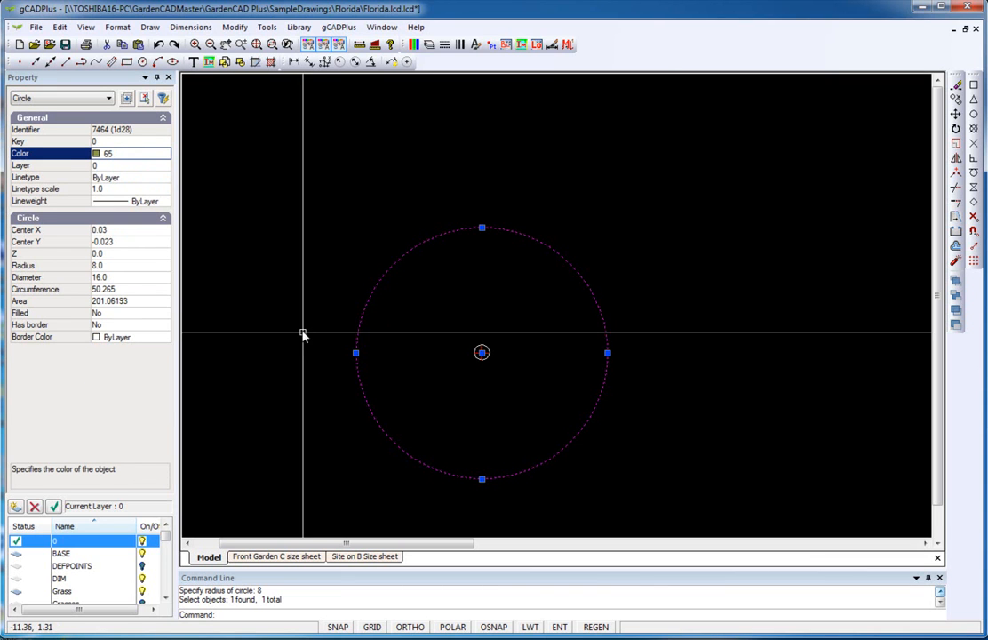
click(131, 316)
double_click(155, 318)
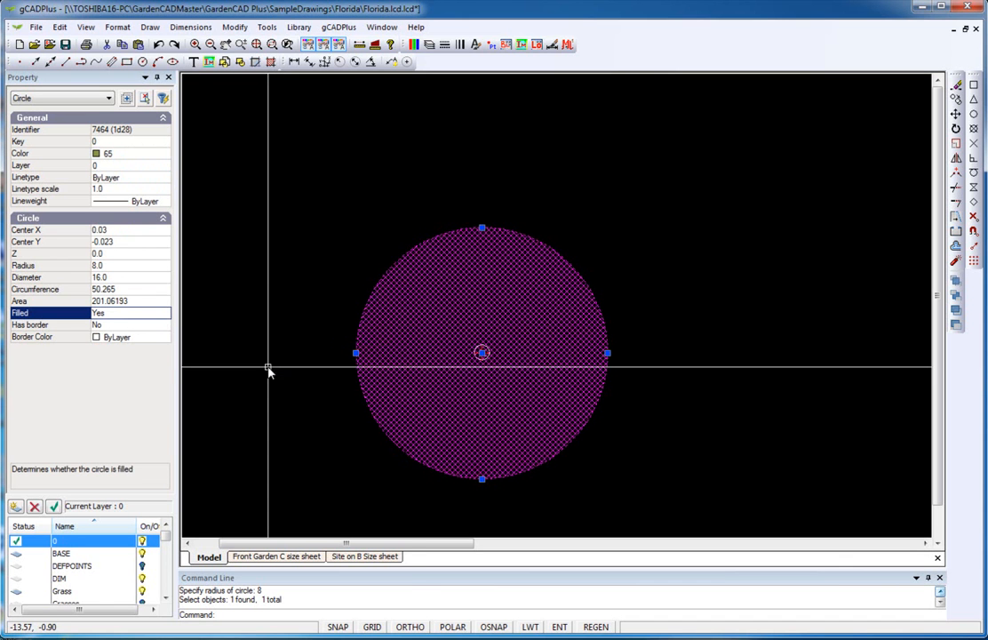
right_click(269, 373)
click(306, 378)
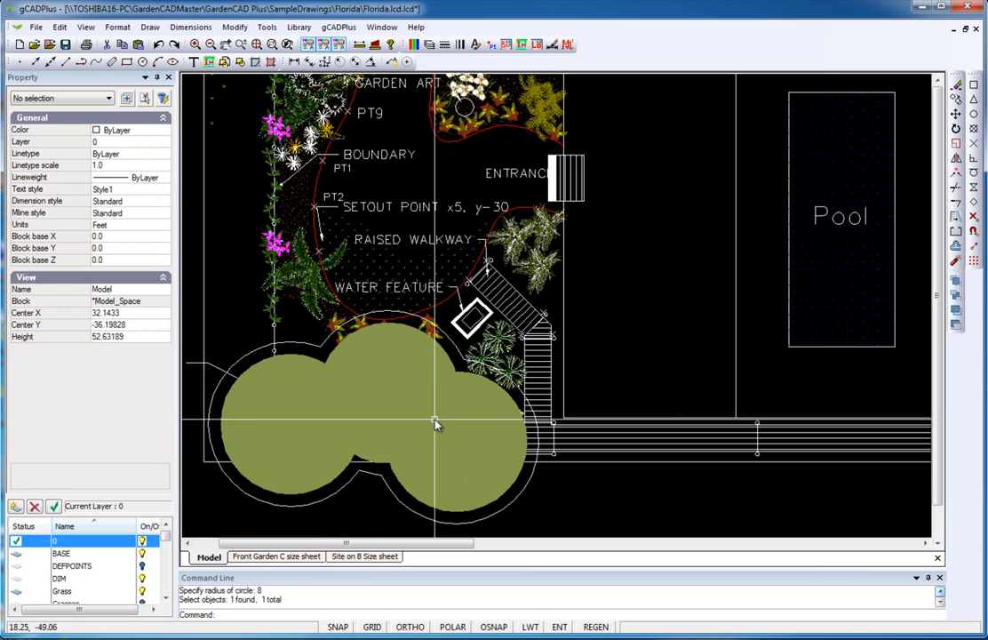
- Reopen the CopseMarker block, set the large circle's Filled property to No and close the block editor
scroll(436, 420, down, 4)
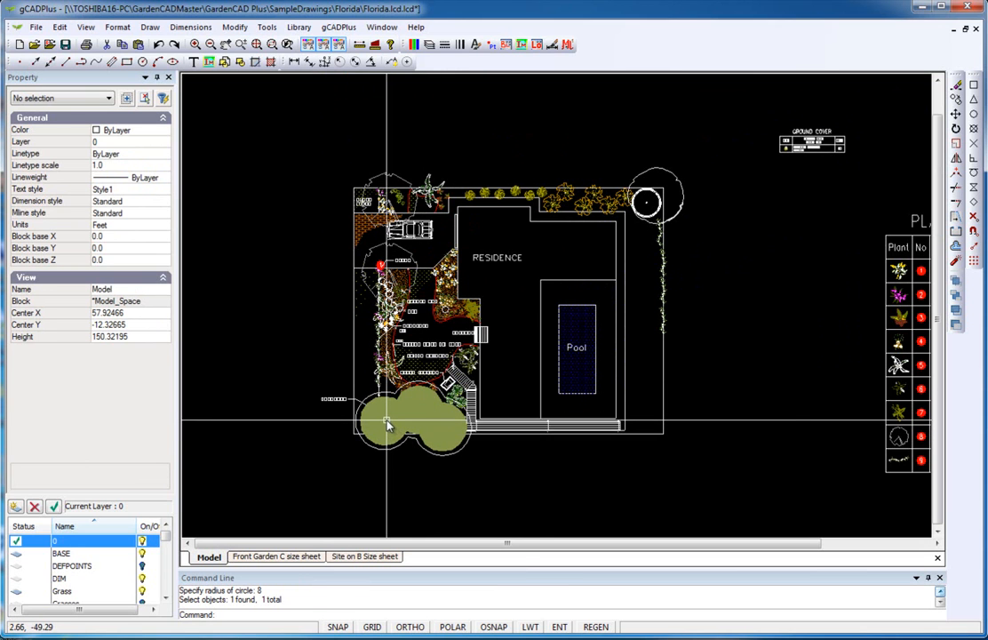
click(384, 424)
right_click(388, 429)
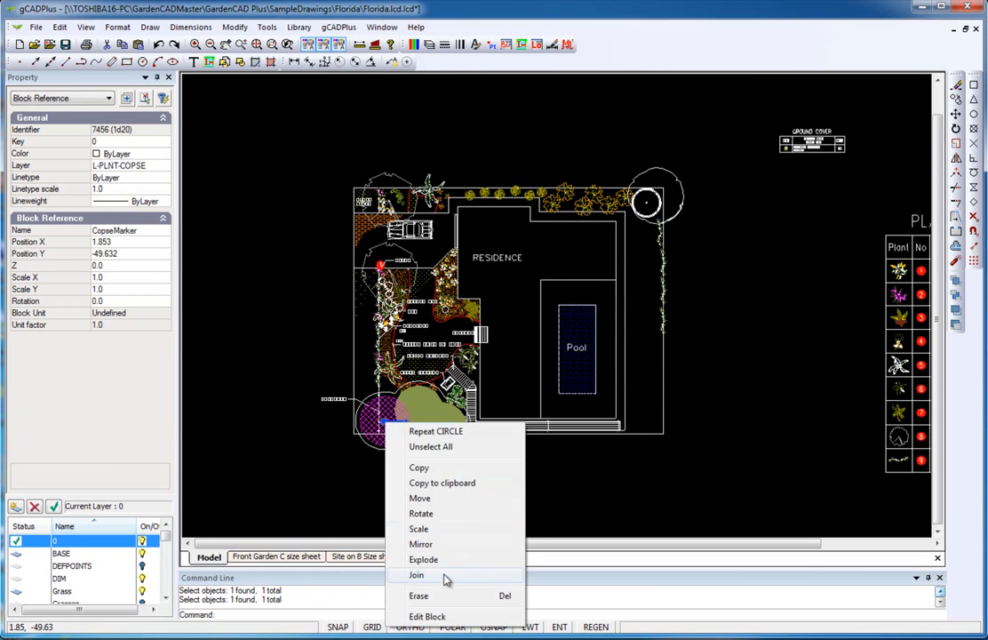
click(428, 616)
click(578, 459)
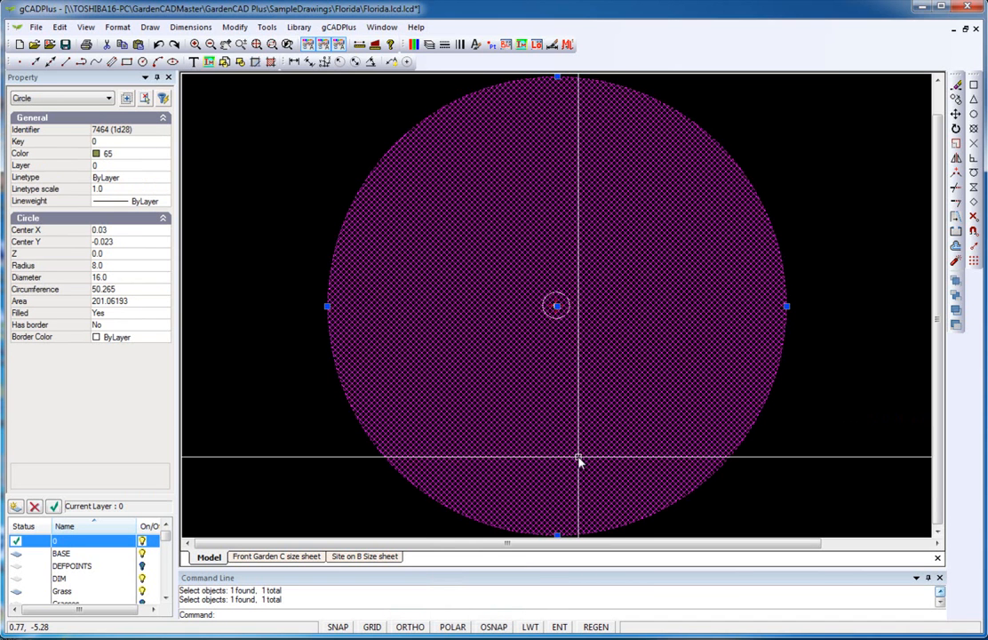
click(117, 314)
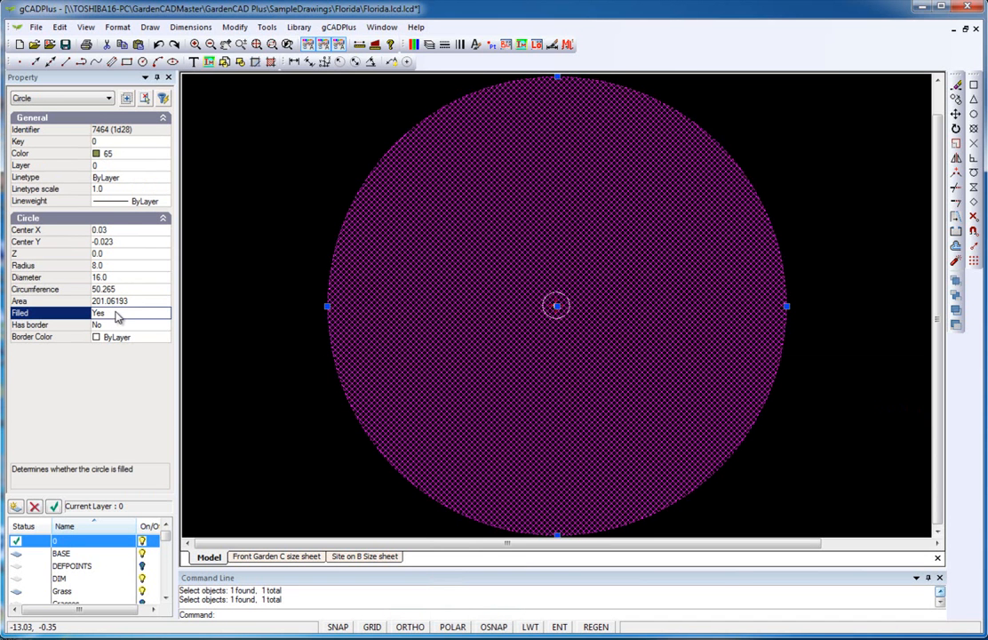
double_click(118, 318)
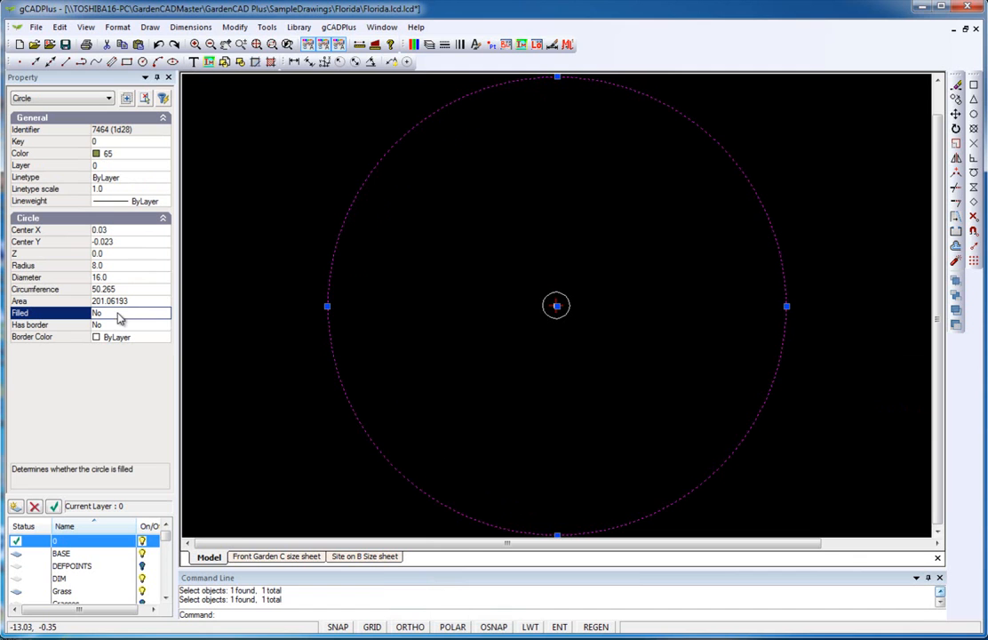
right_click(243, 374)
click(265, 380)
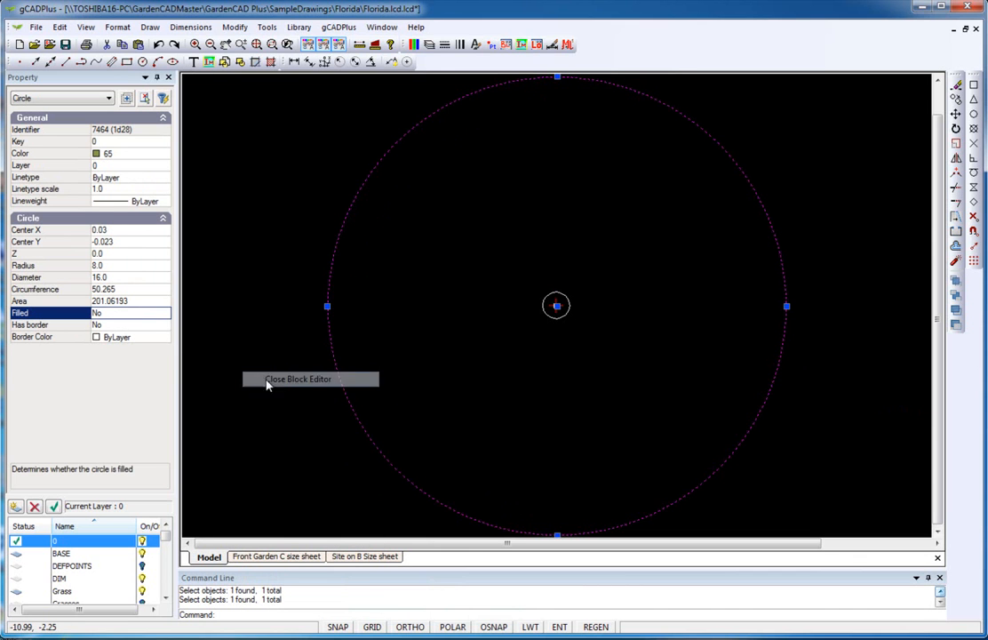
right_click(462, 405)
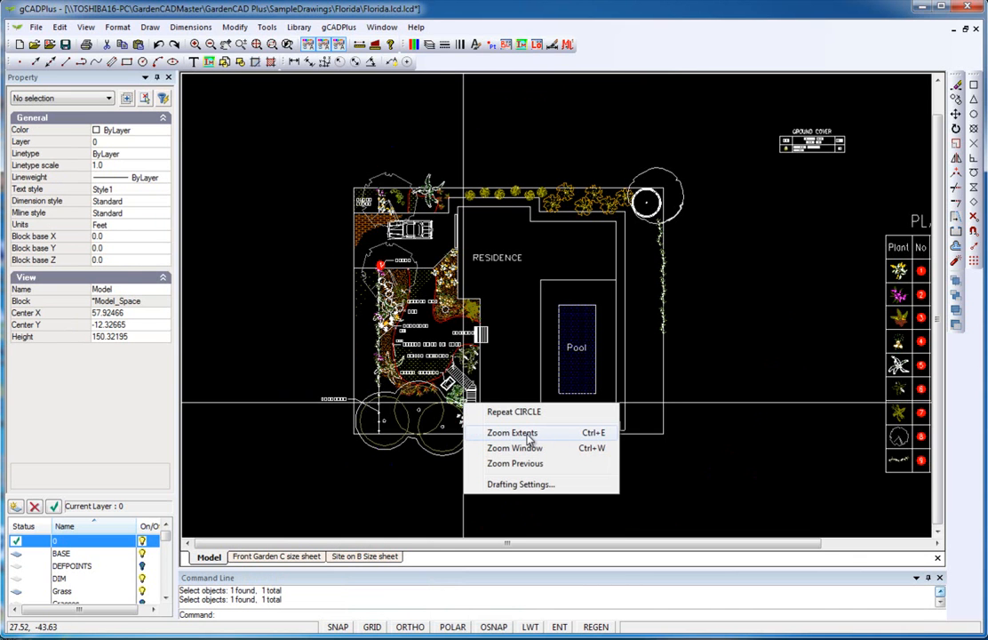
click(252, 383)
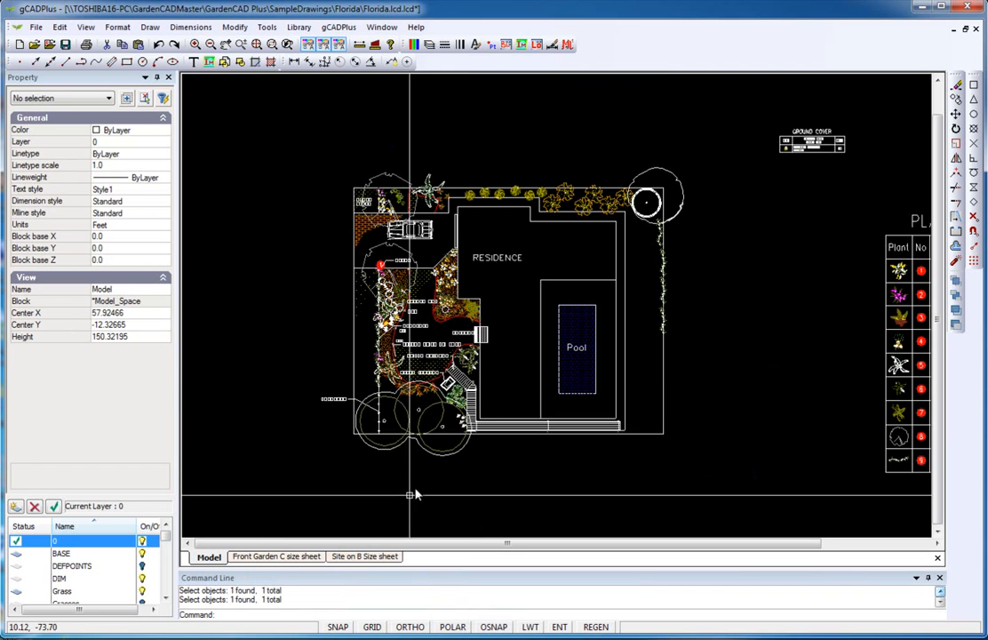
- Erase the large outer circle from the CopseMarker block and close the block editor
scroll(417, 450, up, 2)
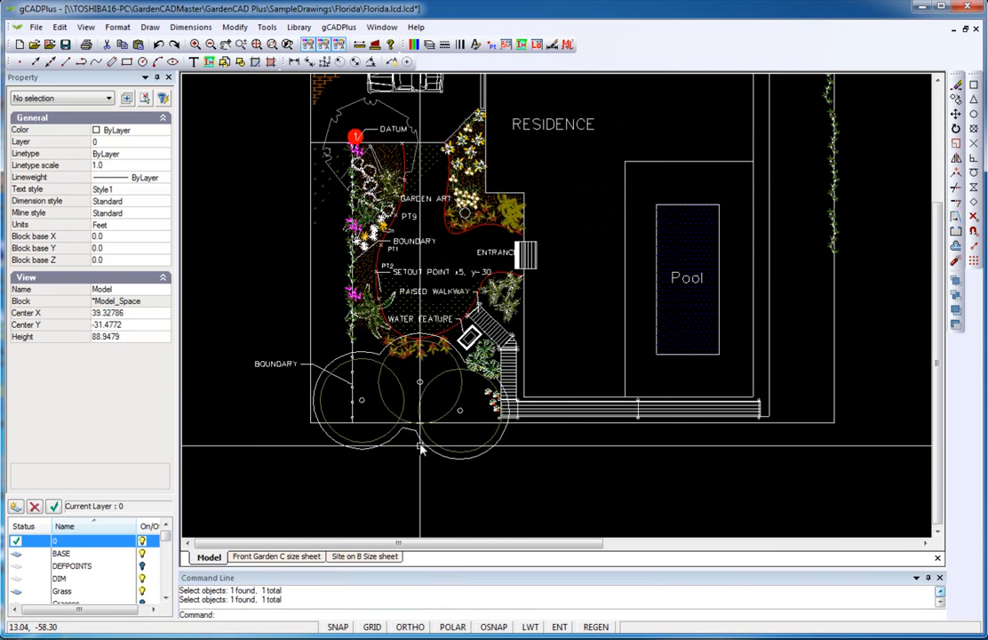
click(462, 414)
right_click(462, 416)
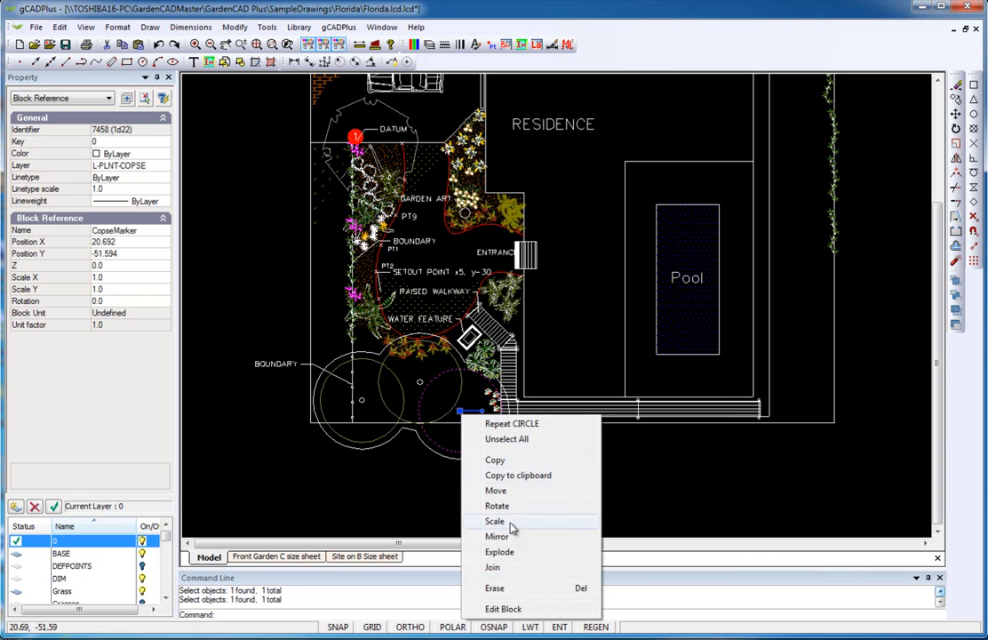
click(503, 609)
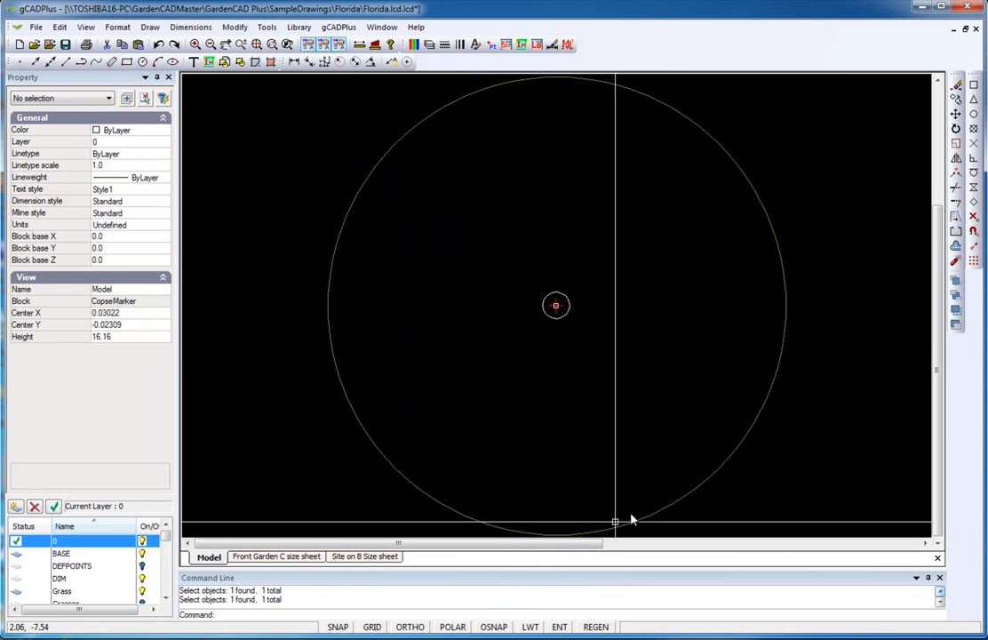
click(662, 507)
right_click(637, 488)
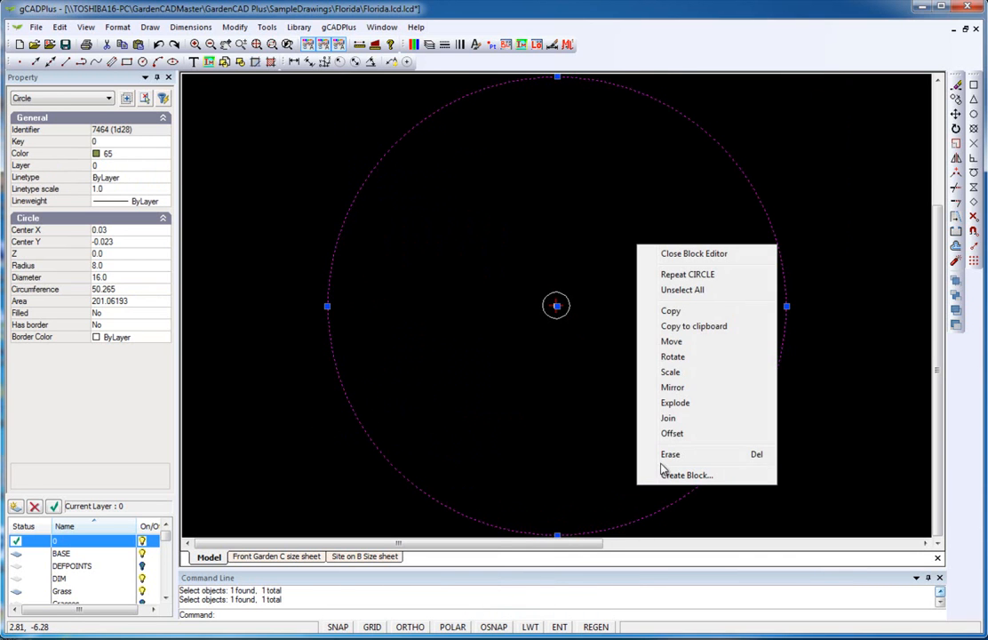
click(669, 455)
right_click(536, 410)
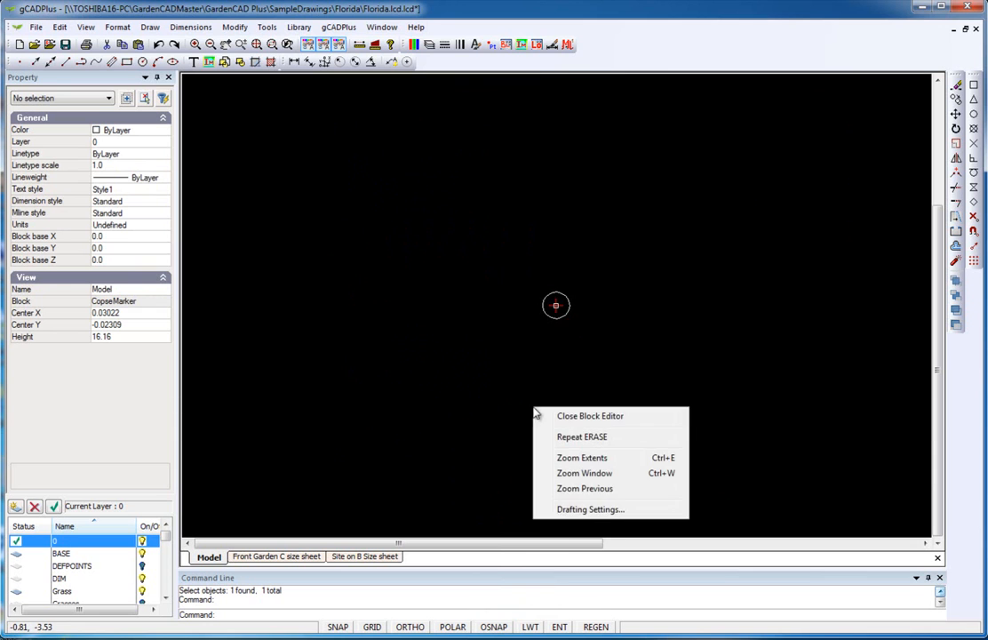
click(577, 418)
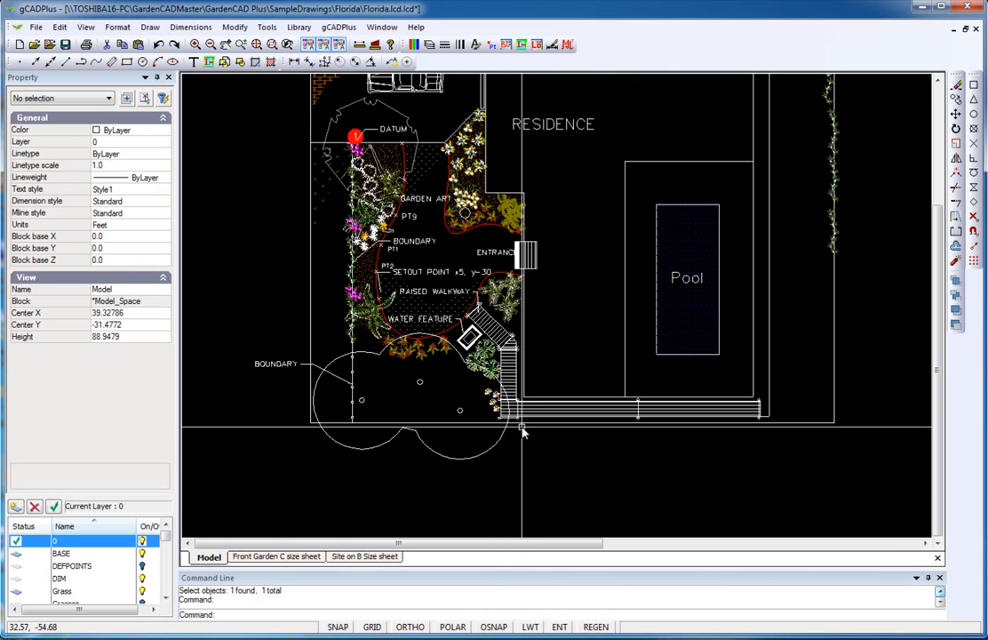